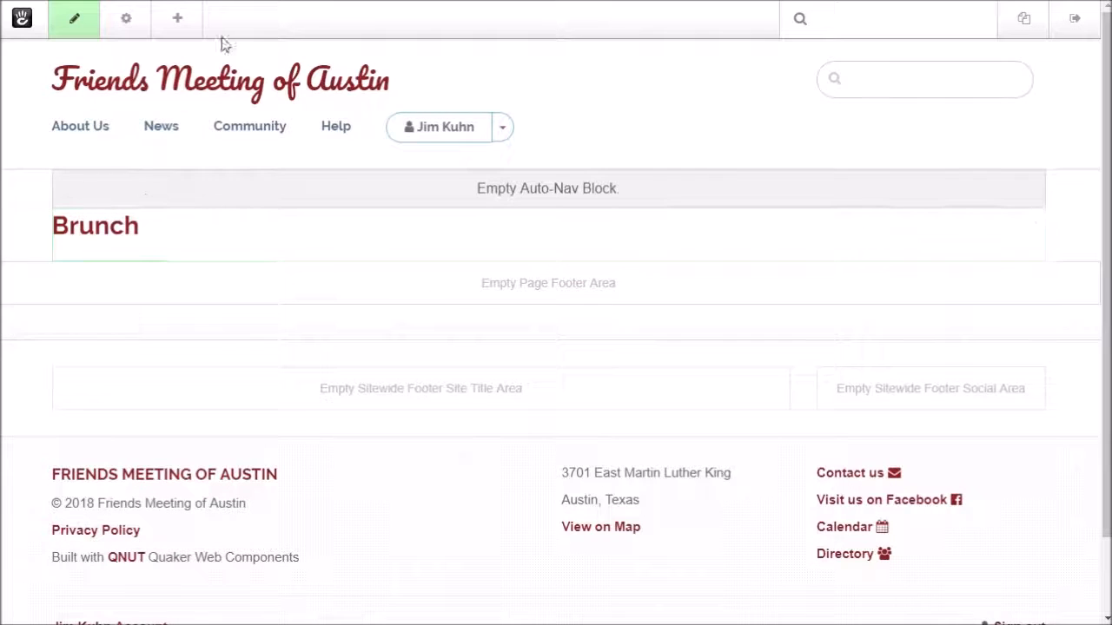
Add a Content block under the Brunch heading reading 'Register for Adult Young Friends weekly brunches.'
{"action": "left_click", "coordinate": [179, 24]}
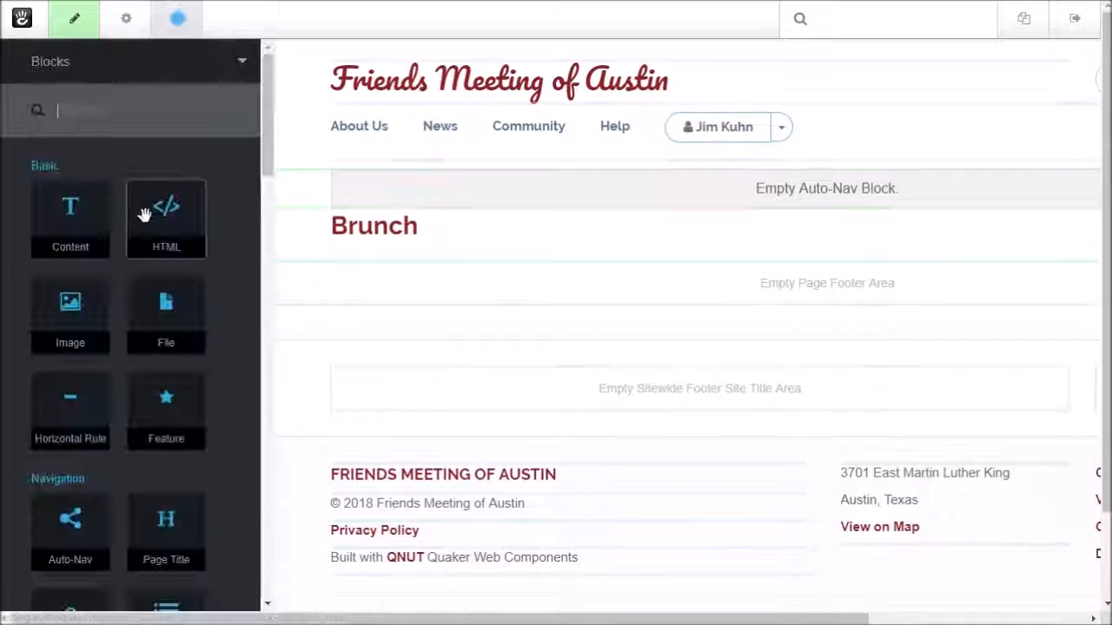
{"action": "left_click_drag", "start_coordinate": [67, 229], "coordinate": [238, 269]}
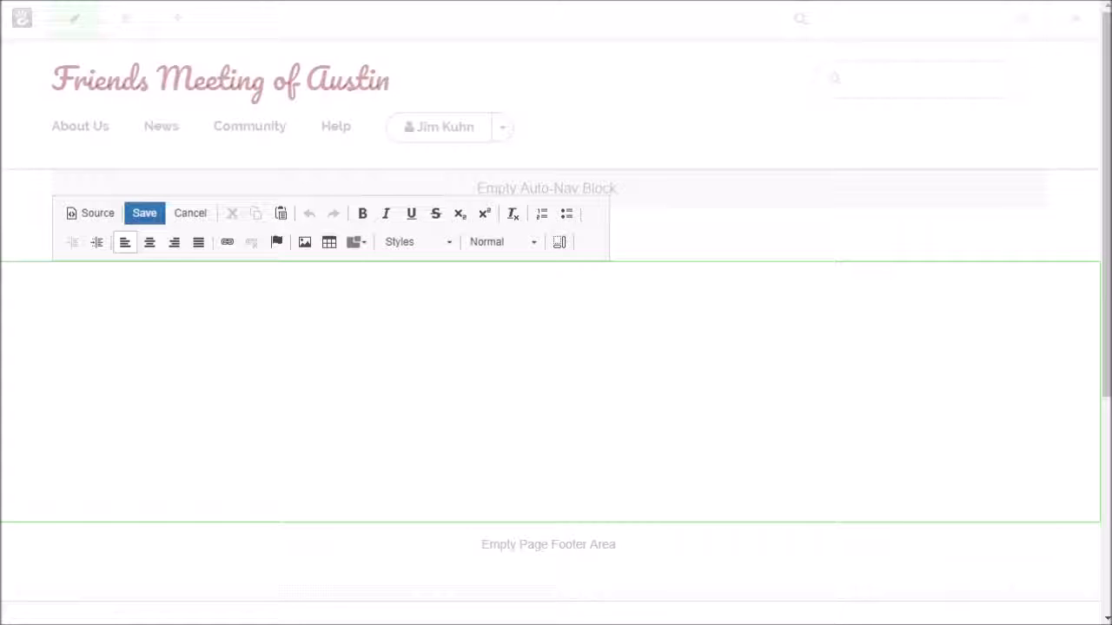
{"action": "type", "text": "Register for Adult Young Friends weekly brunches."}
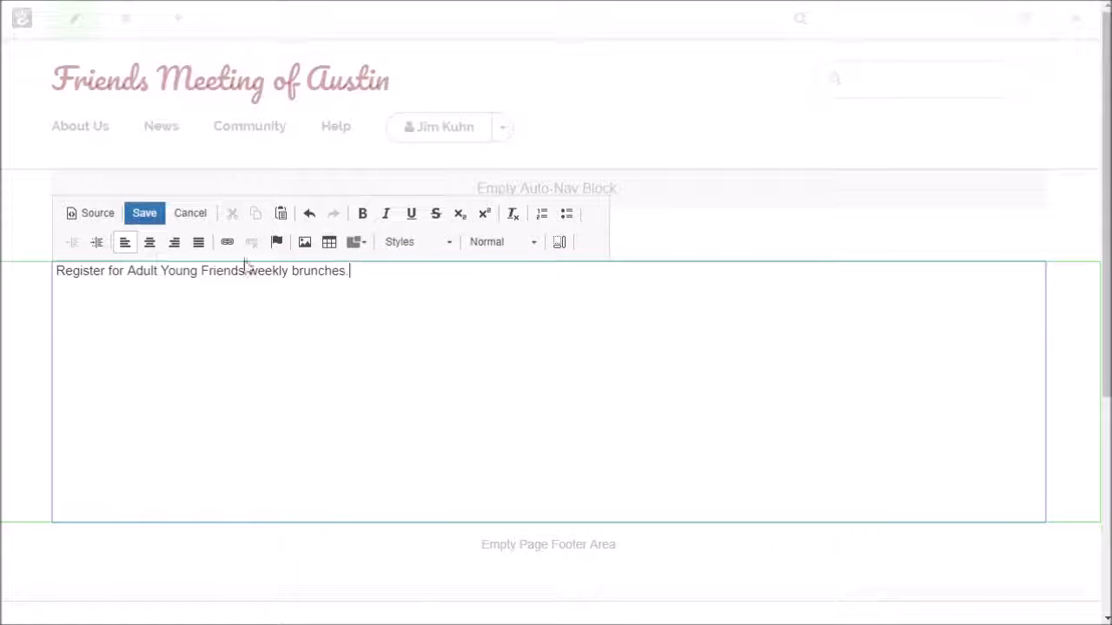
{"action": "left_click", "coordinate": [148, 217]}
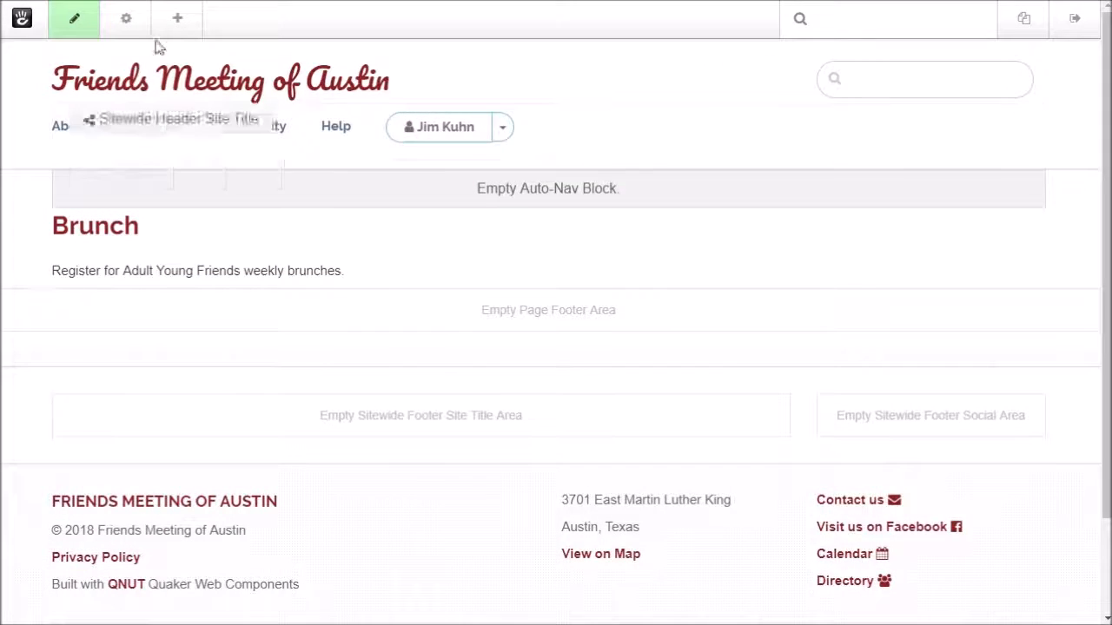
Search for FORM, place a Form block on the Brunch page and choose New Form
{"action": "left_click", "coordinate": [178, 21]}
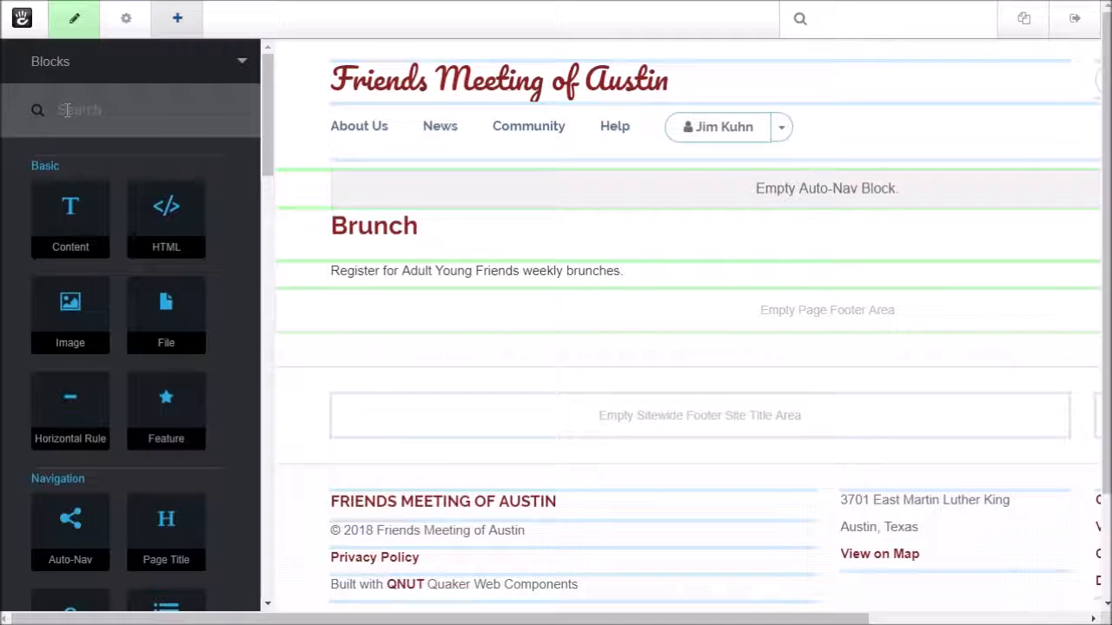
{"action": "type", "text": "FORM"}
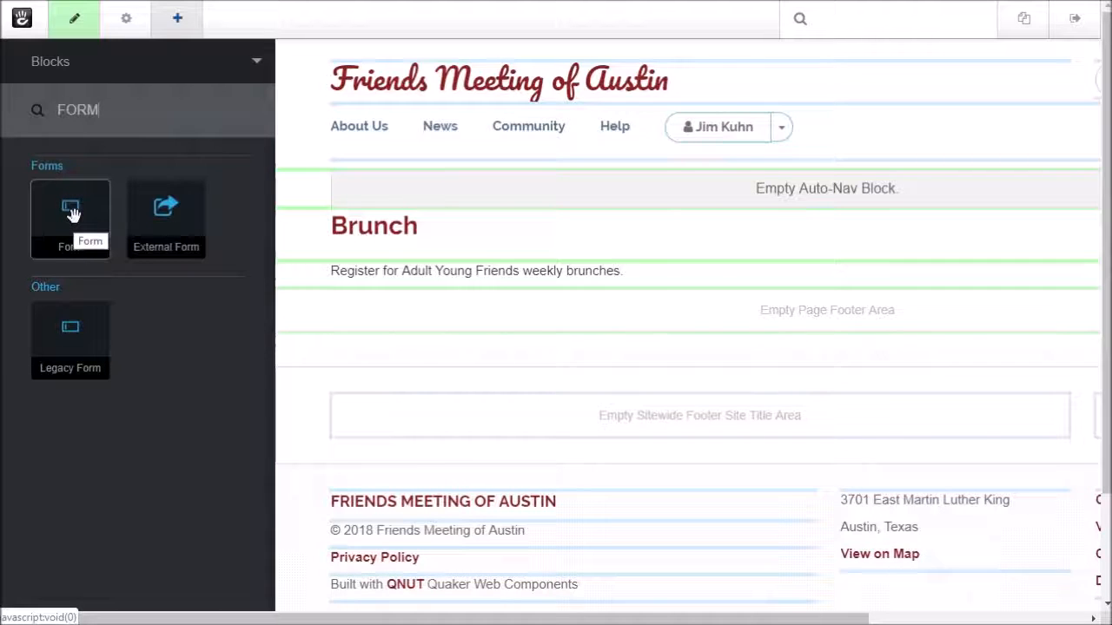
{"action": "left_click_drag", "start_coordinate": [73, 216], "coordinate": [173, 287]}
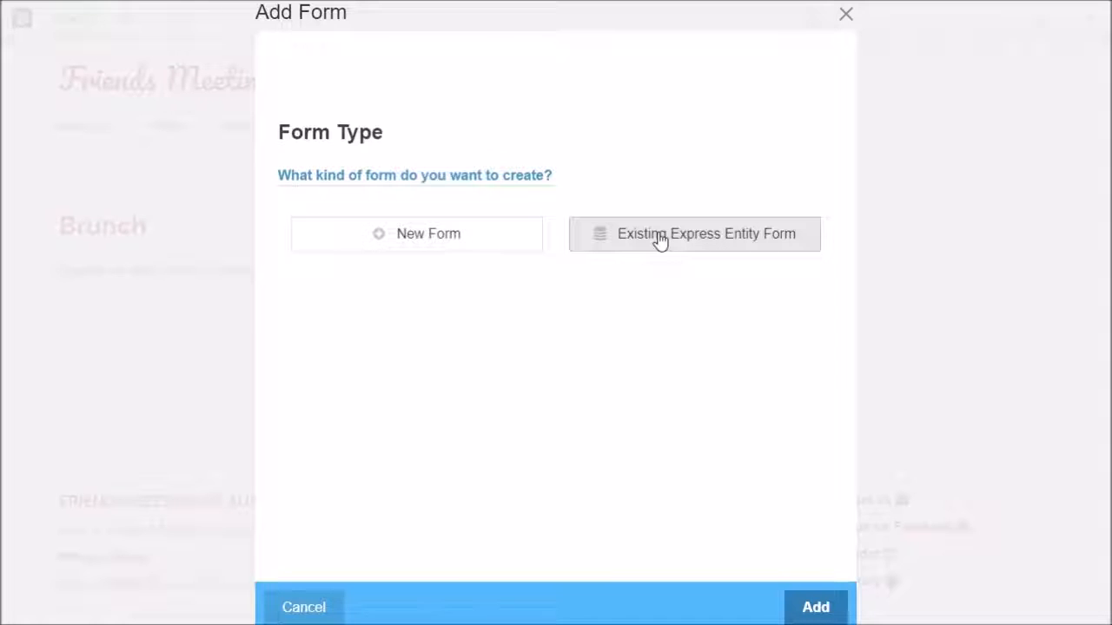
{"action": "left_click", "coordinate": [427, 247]}
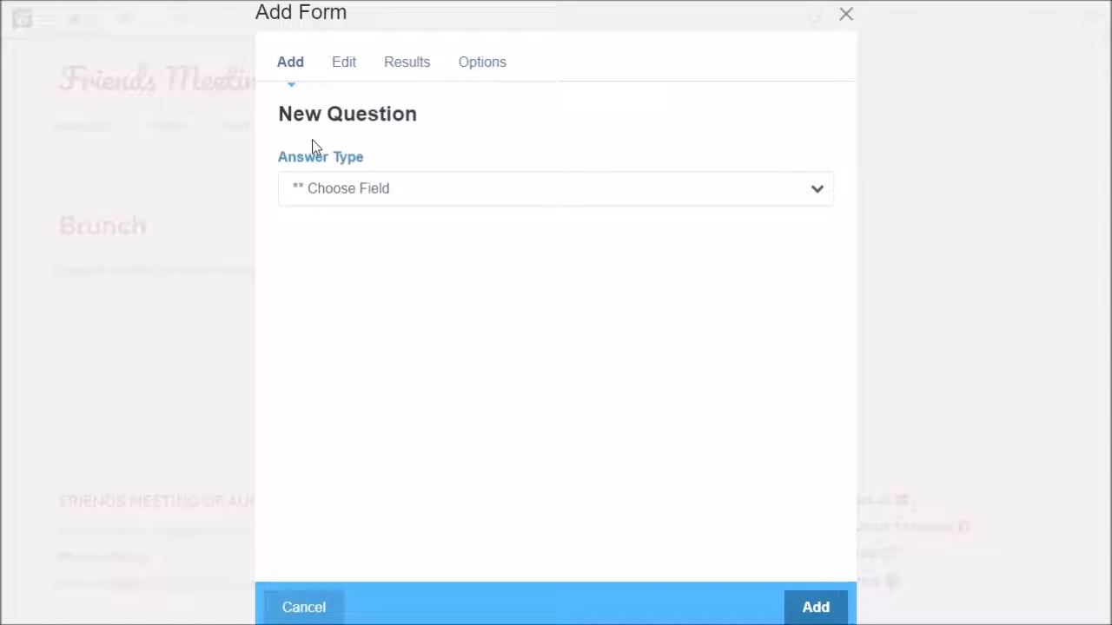
Browse the Answer Type dropdown's field types for the first question
{"action": "left_click", "coordinate": [359, 192]}
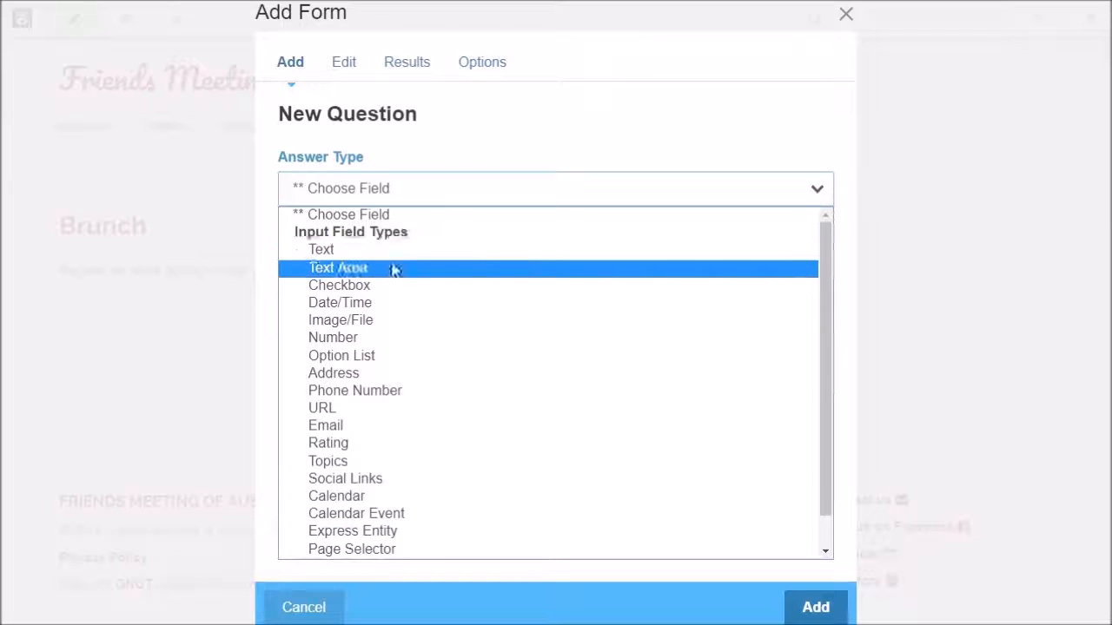
{"action": "scroll", "coordinate": [389, 280], "scroll_direction": "down", "scroll_amount": 1}
{"action": "scroll", "coordinate": [391, 283], "scroll_direction": "up", "scroll_amount": 1}
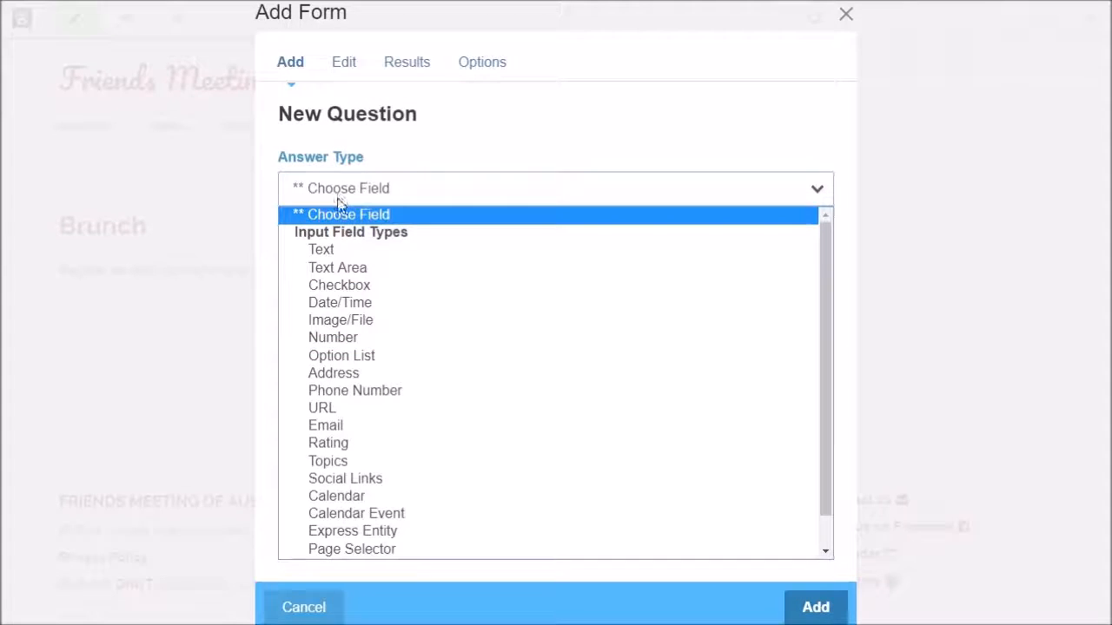
Add a required Text question 'Your name' with placeholder 'Name' to the form
{"action": "left_click", "coordinate": [322, 251]}
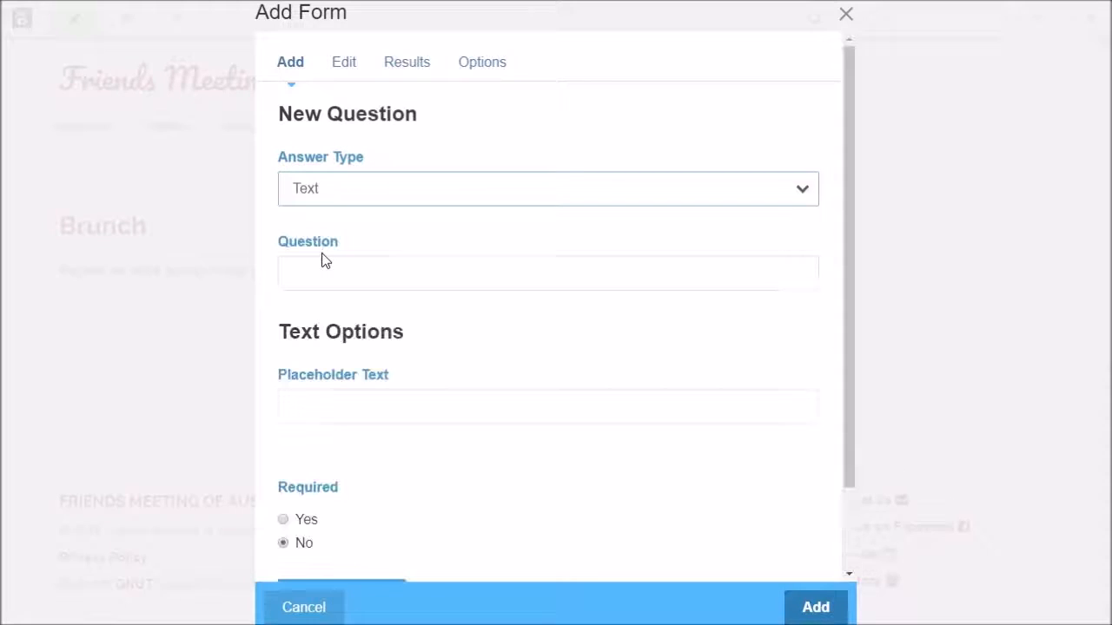
{"action": "left_click", "coordinate": [322, 266]}
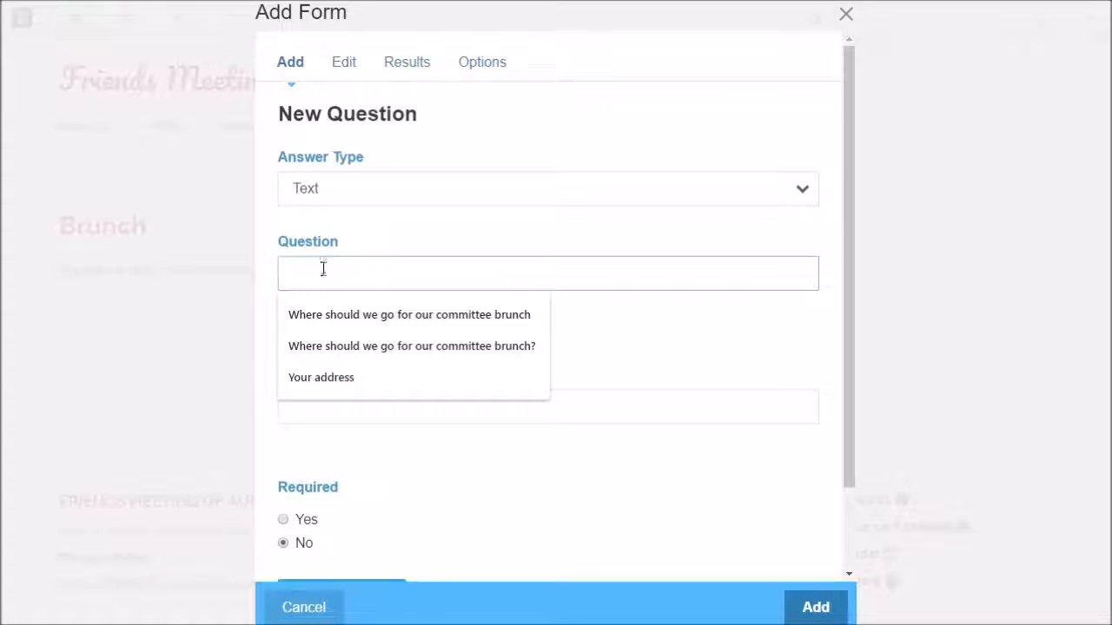
{"action": "type", "text": "yOU"}
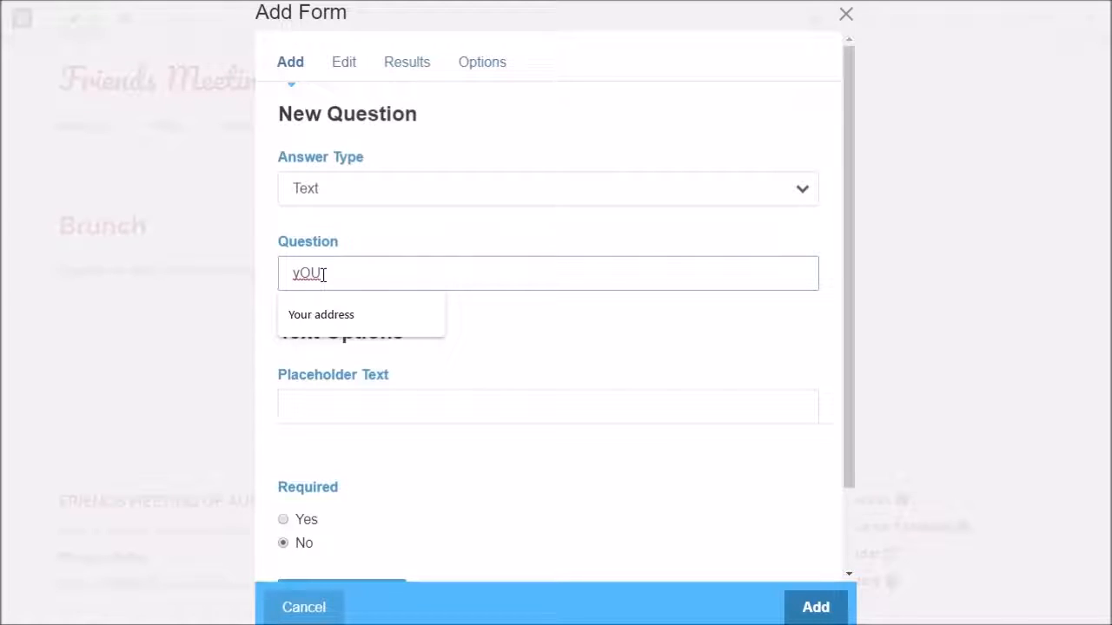
{"action": "key", "text": "BackSpace"}
{"action": "key", "text": "BackSpace"}
{"action": "key", "text": "BackSpace"}
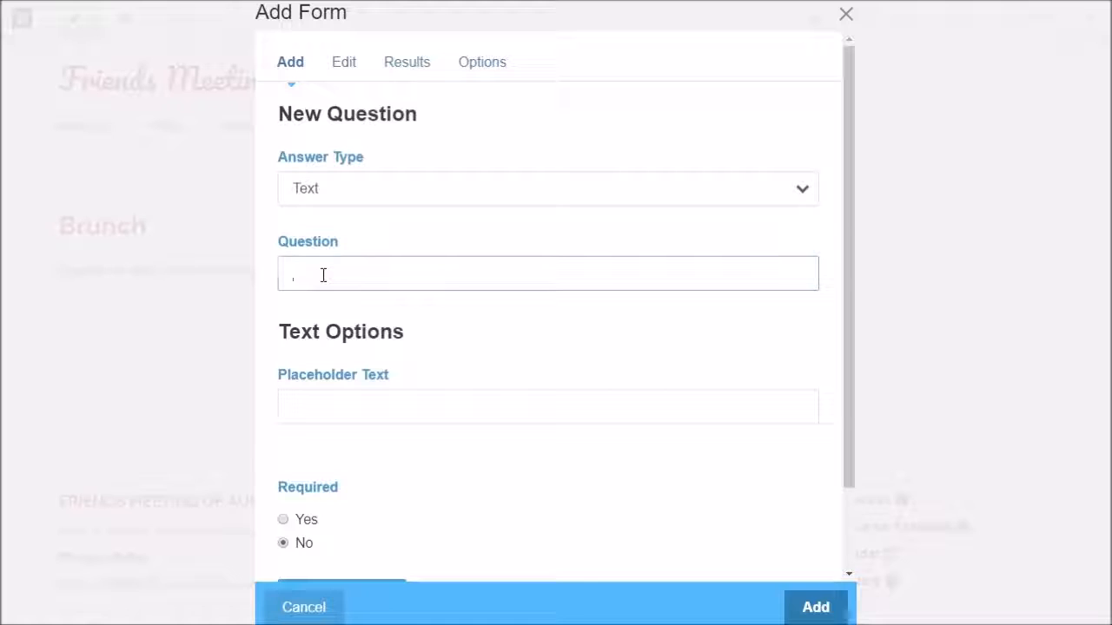
{"action": "type", "text": "Your name"}
{"action": "left_click", "coordinate": [315, 415]}
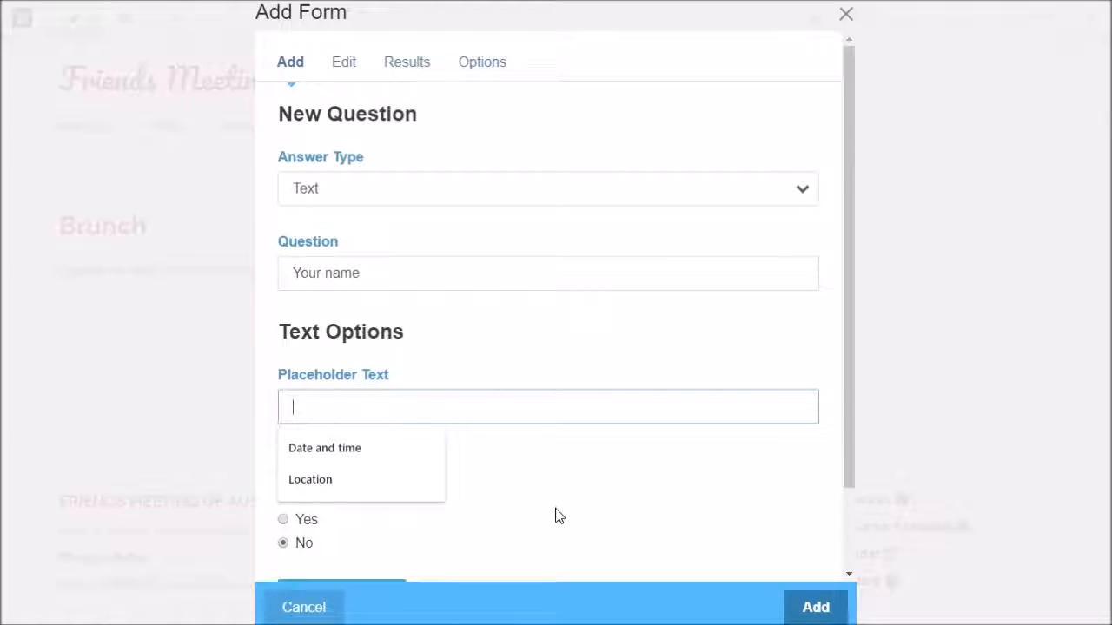
{"action": "scroll", "coordinate": [557, 504], "scroll_direction": "down", "scroll_amount": 1}
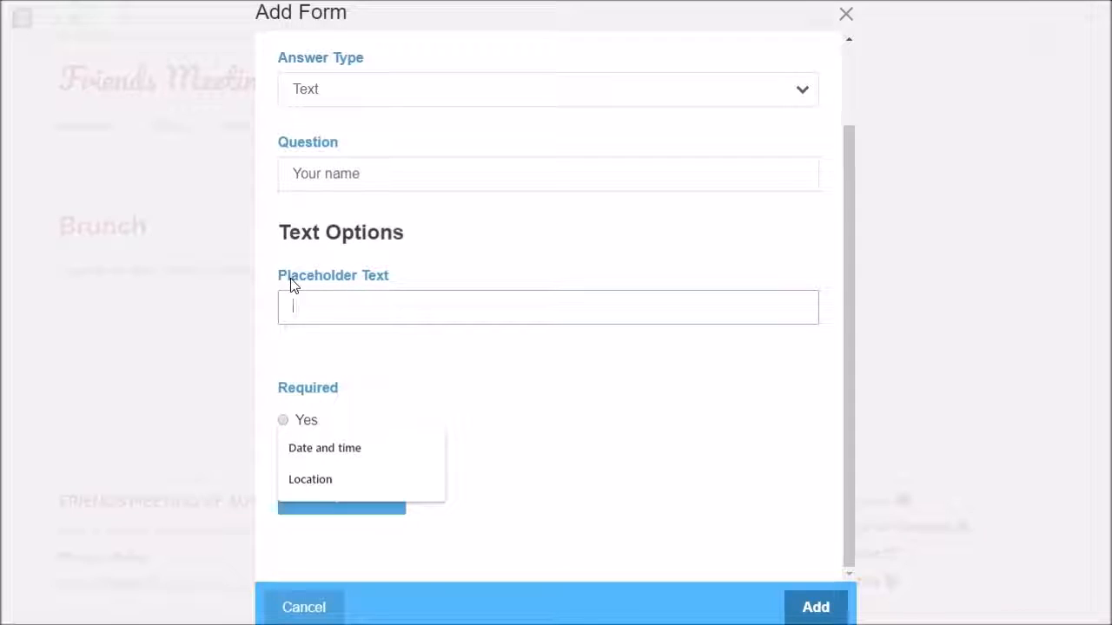
{"action": "type", "text": "Name"}
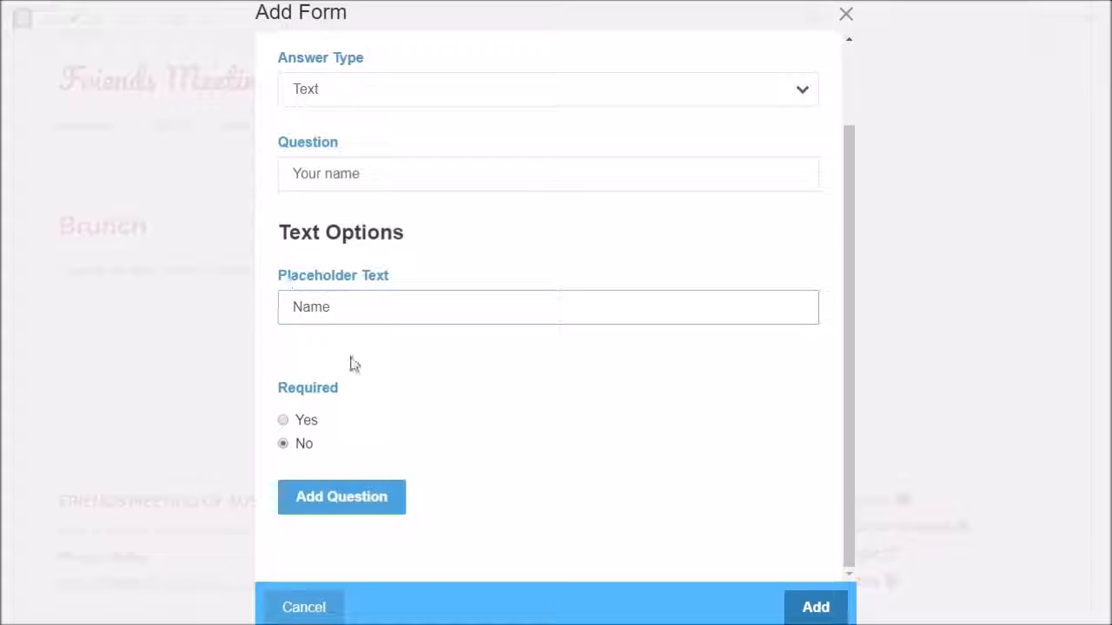
{"action": "left_click", "coordinate": [393, 391]}
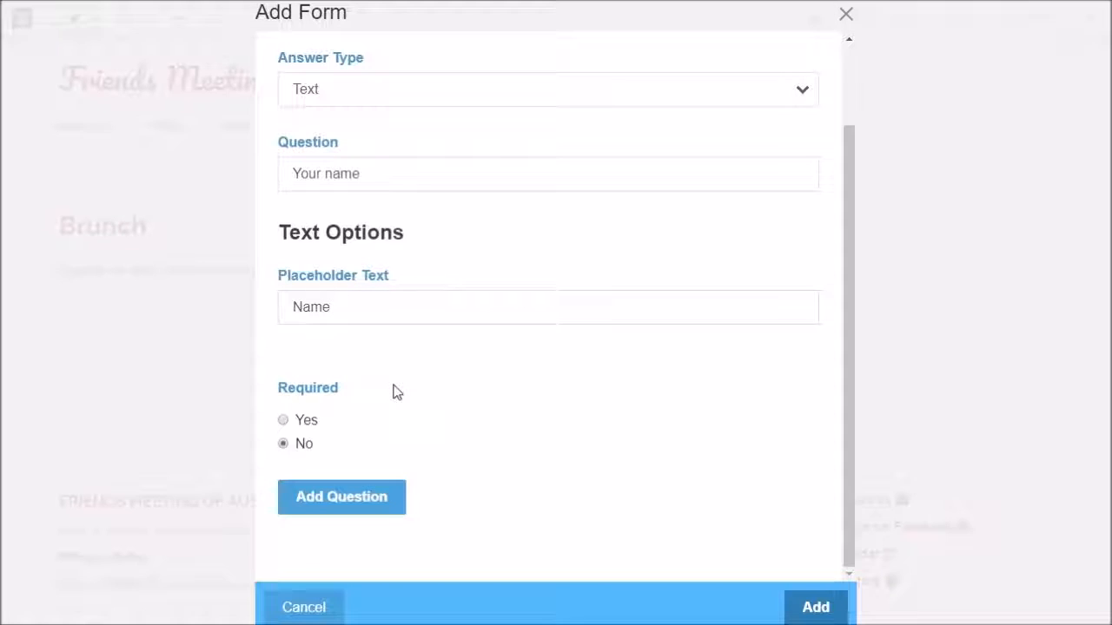
{"action": "left_click", "coordinate": [283, 421]}
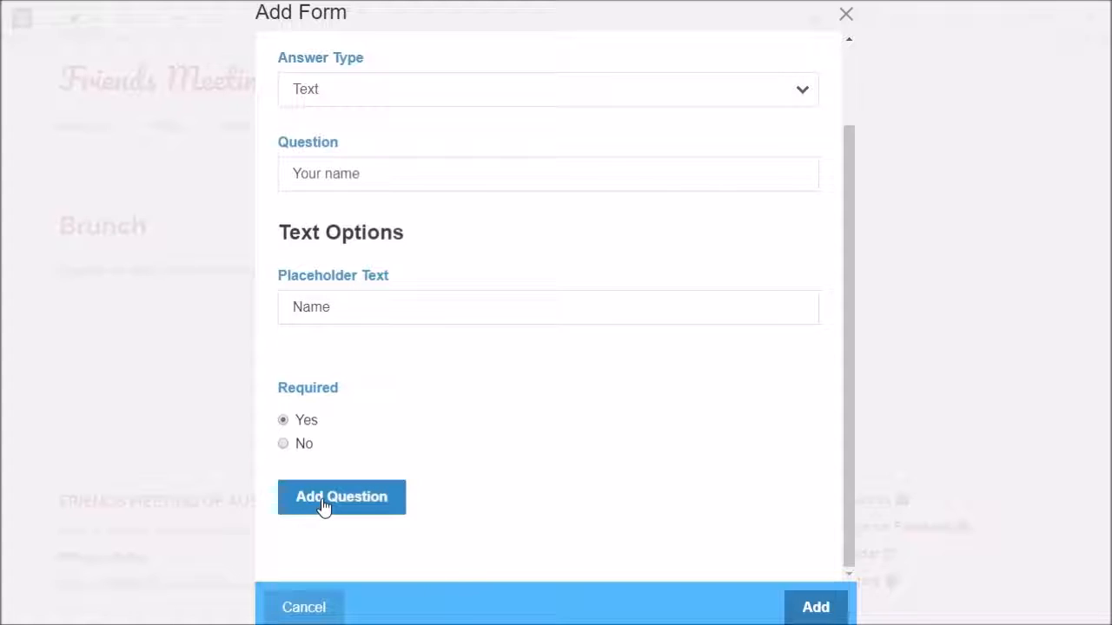
{"action": "left_click", "coordinate": [821, 610]}
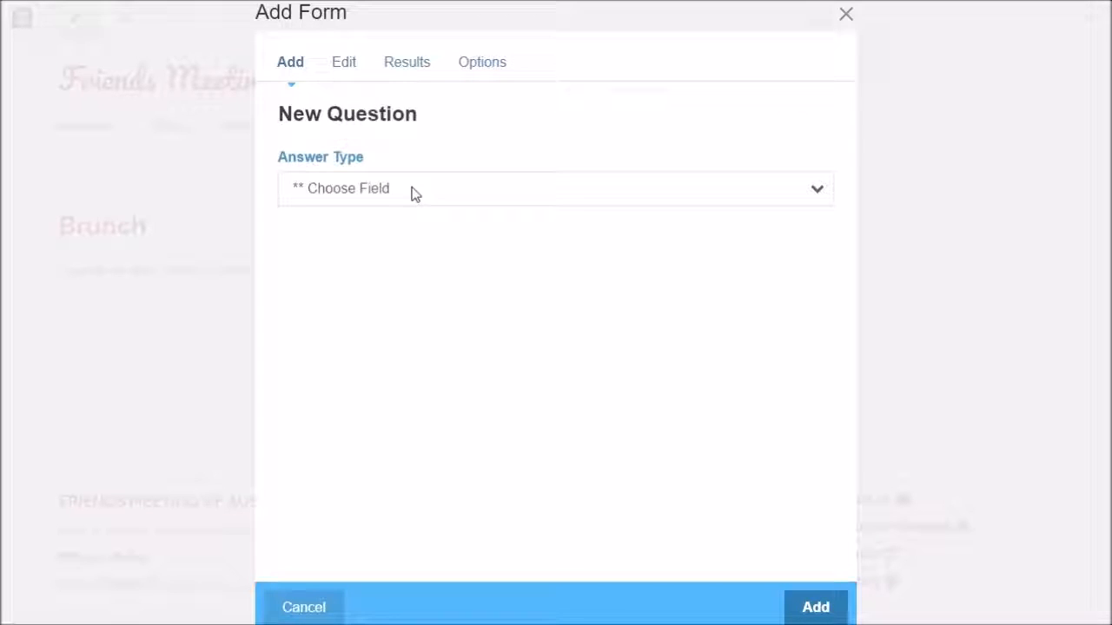
Set the next question's answer type to Option List with 'Display full option list when selecting' on
{"action": "left_click", "coordinate": [404, 193]}
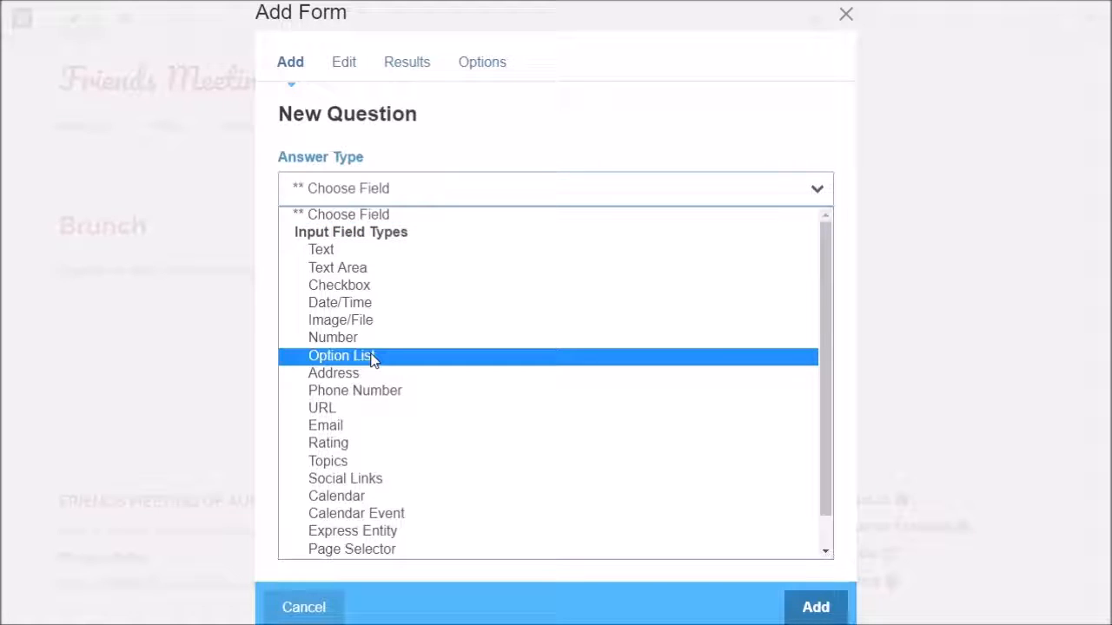
{"action": "scroll", "coordinate": [367, 326], "scroll_direction": "down", "scroll_amount": 1}
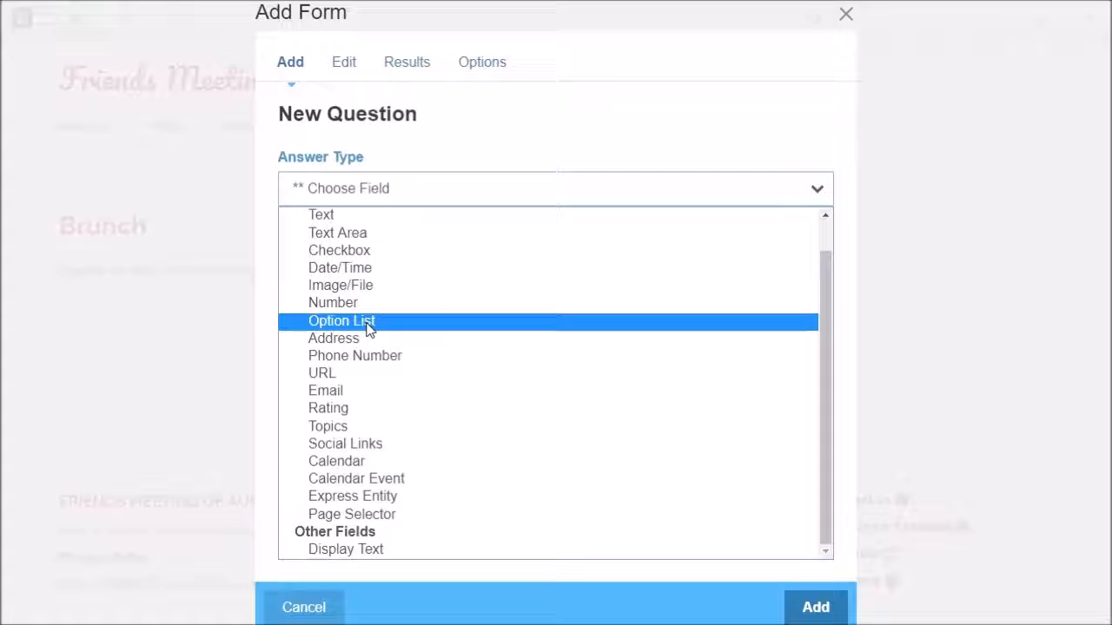
{"action": "scroll", "coordinate": [367, 327], "scroll_direction": "up", "scroll_amount": 1}
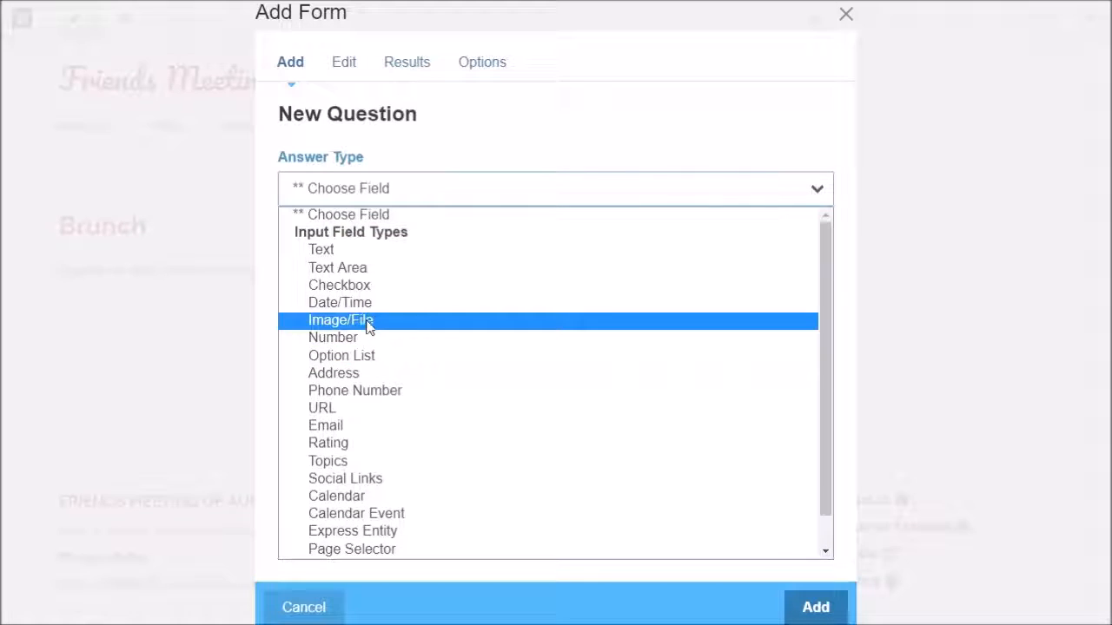
{"action": "scroll", "coordinate": [367, 328], "scroll_direction": "down", "scroll_amount": 1}
{"action": "scroll", "coordinate": [363, 329], "scroll_direction": "up", "scroll_amount": 1}
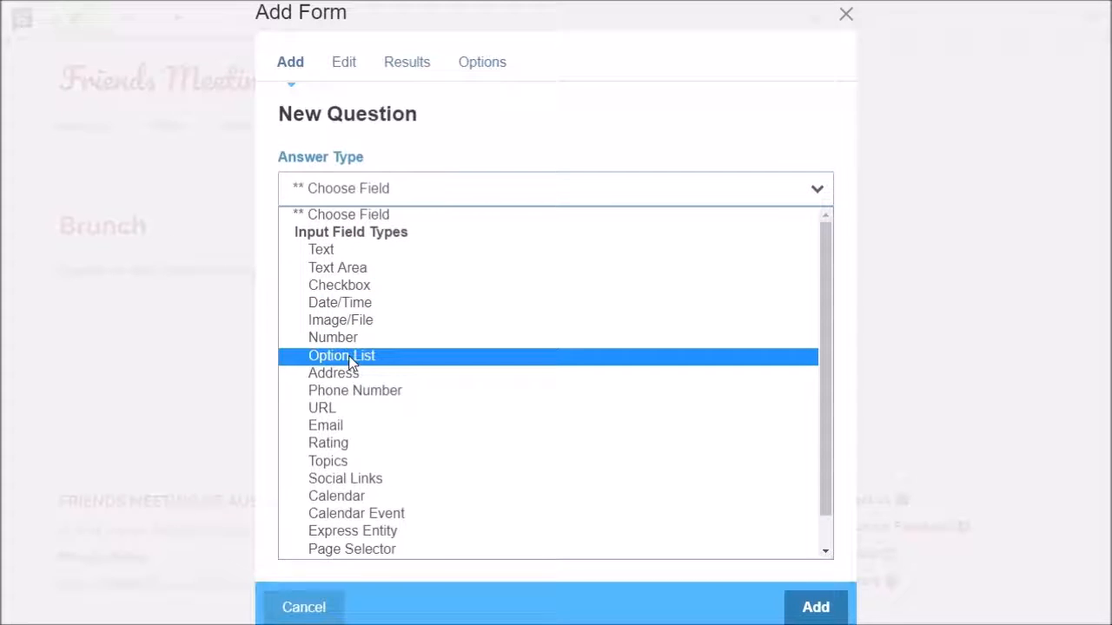
{"action": "left_click", "coordinate": [349, 358]}
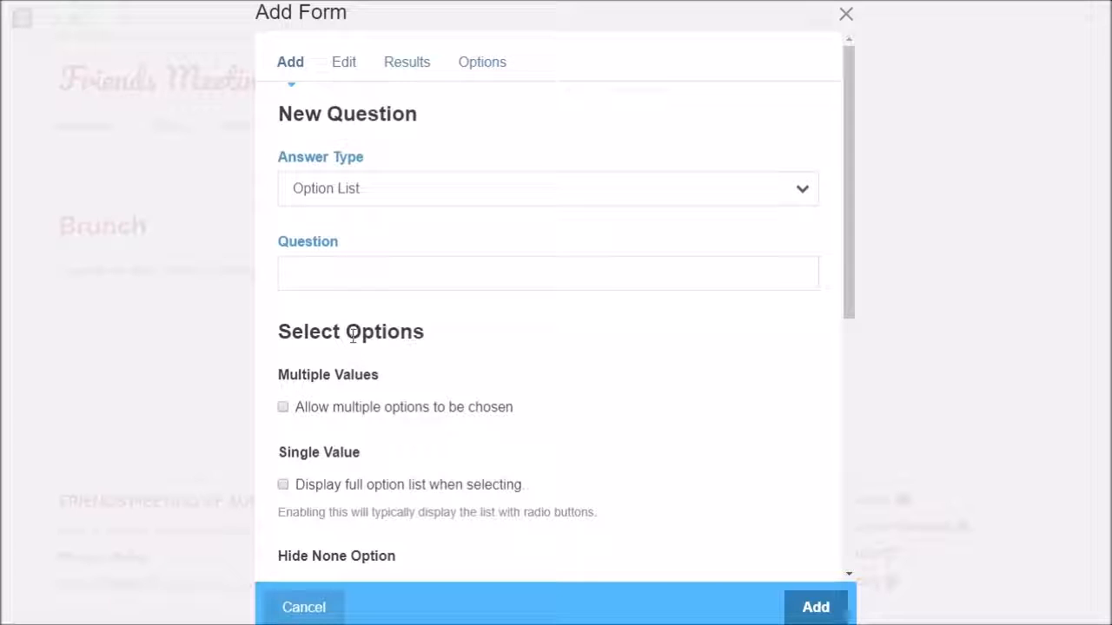
{"action": "scroll", "coordinate": [510, 343], "scroll_direction": "down", "scroll_amount": 2}
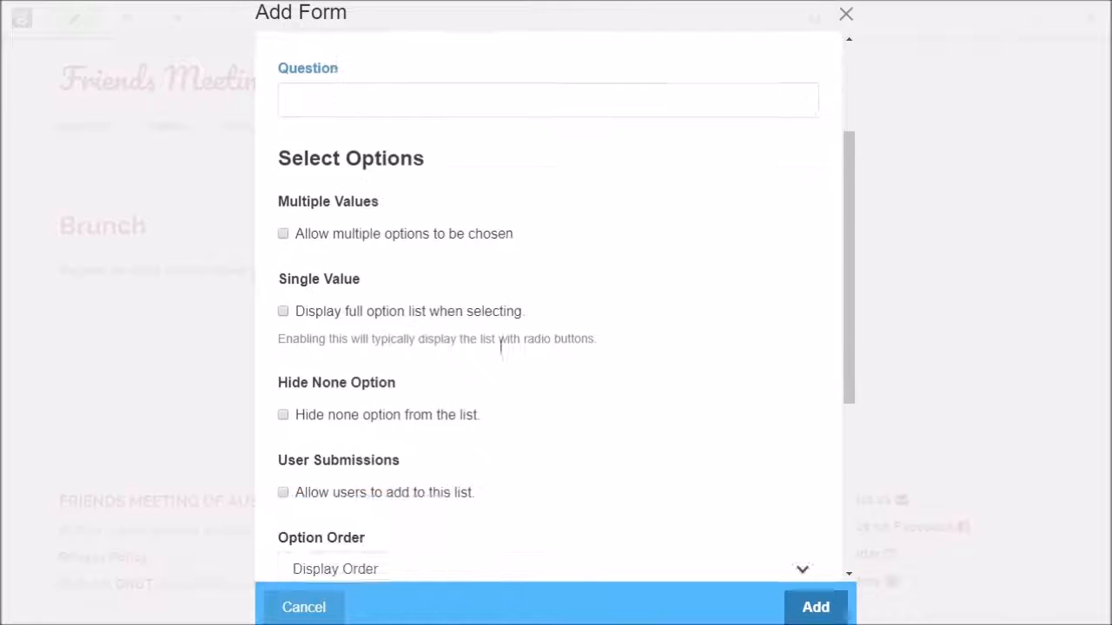
{"action": "left_click", "coordinate": [283, 310]}
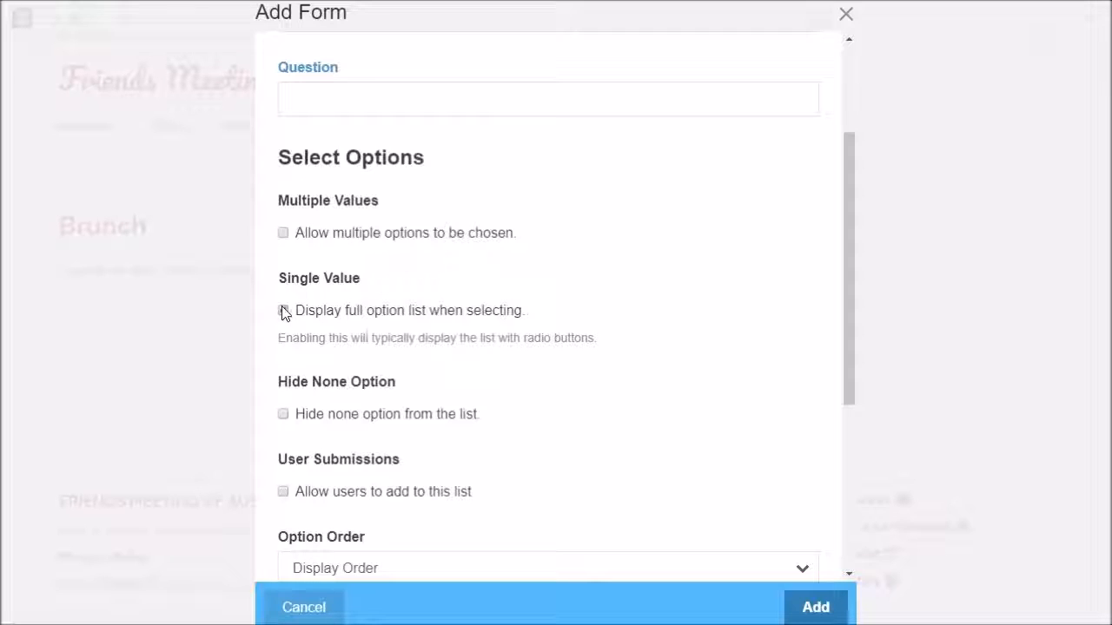
{"action": "scroll", "coordinate": [564, 378], "scroll_direction": "down", "scroll_amount": 3}
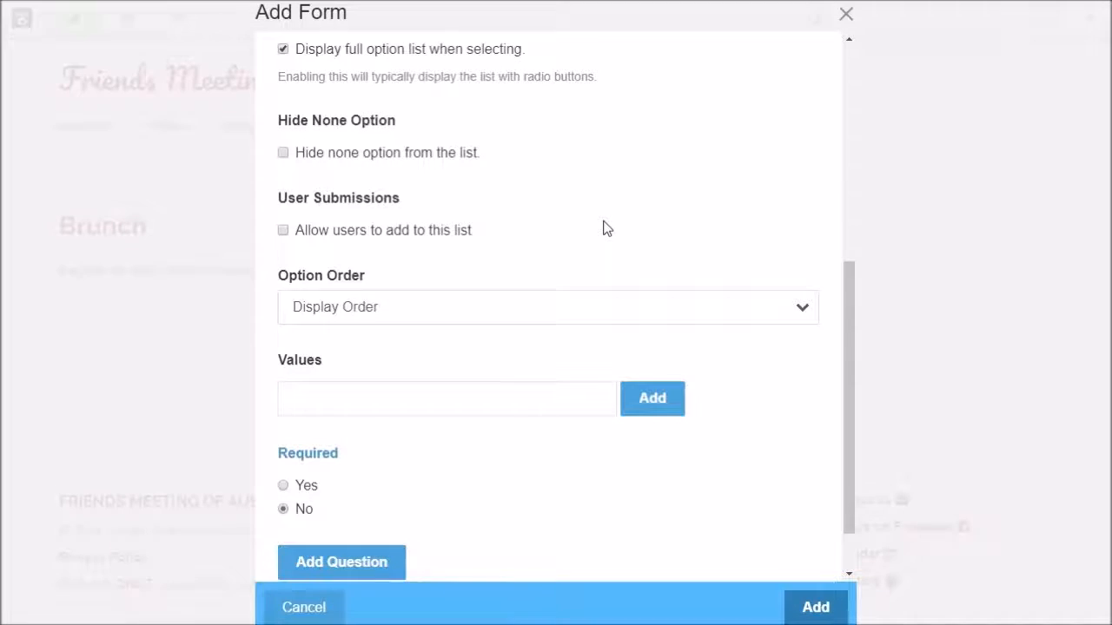
{"action": "scroll", "coordinate": [606, 229], "scroll_direction": "down", "scroll_amount": 2}
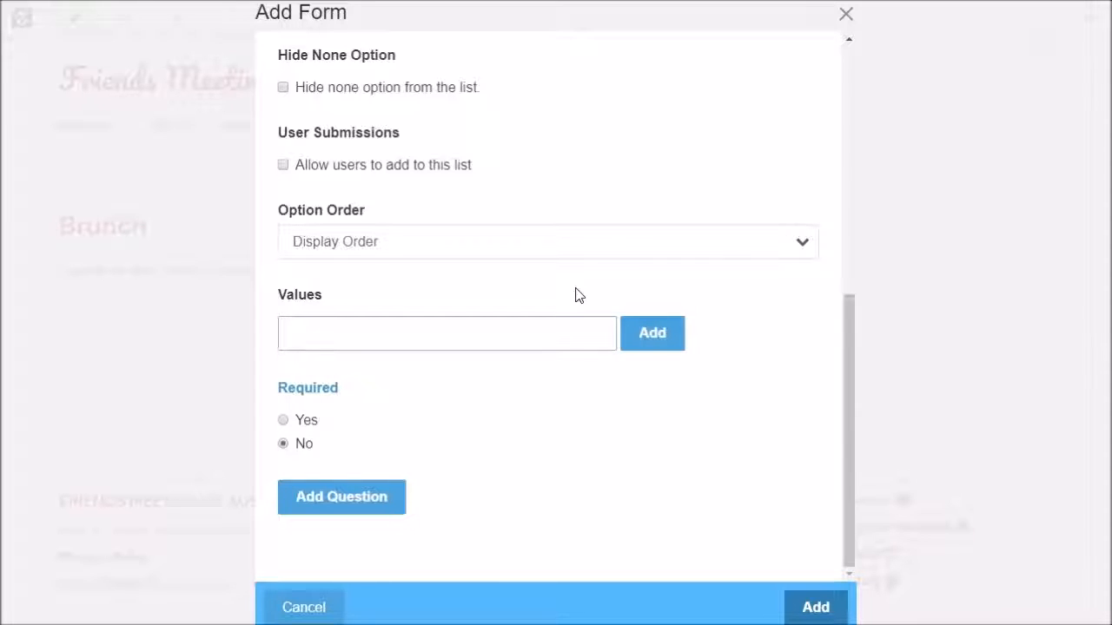
Add Omnivore, Vegetarian and Vegan as the option list's answer values
{"action": "type", "text": "Omnivore"}
{"action": "left_click", "coordinate": [653, 337]}
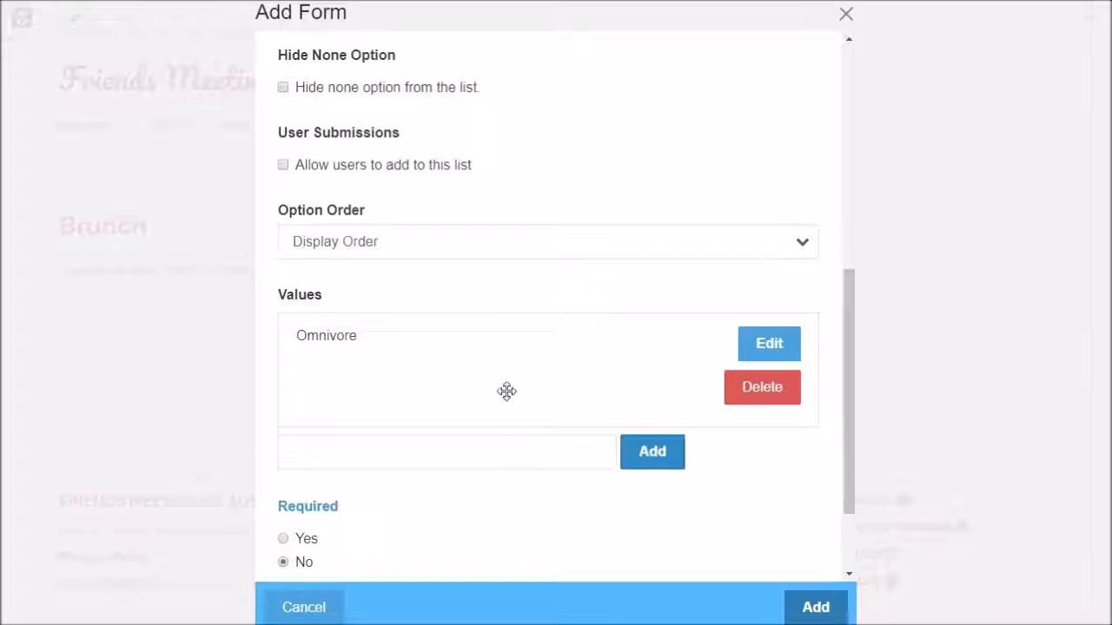
{"action": "left_click", "coordinate": [370, 458]}
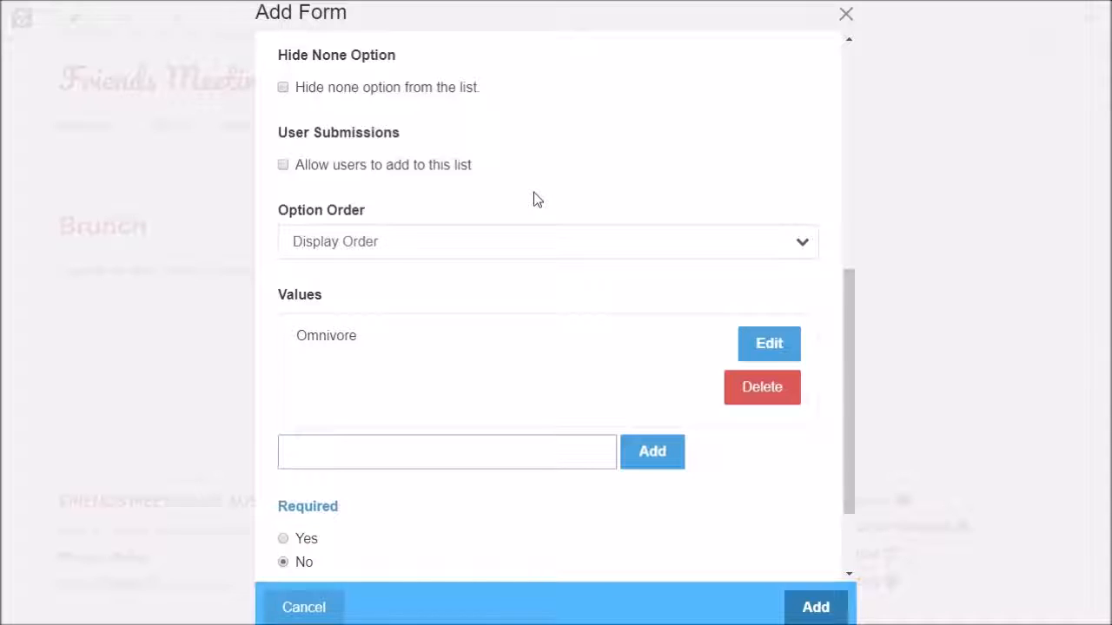
{"action": "type", "text": "Vegetarian"}
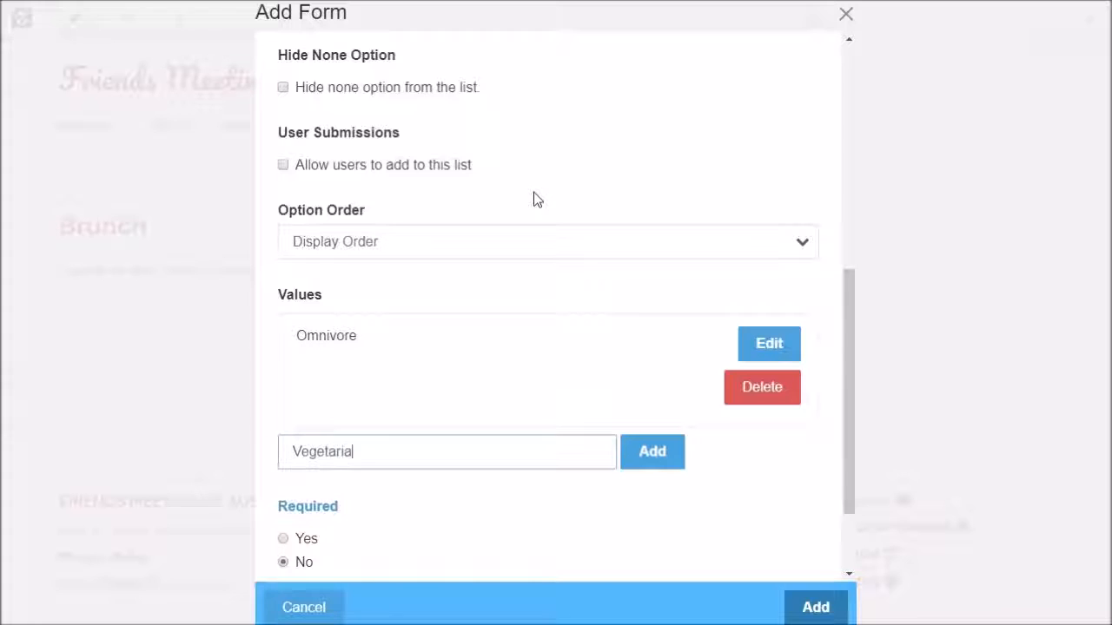
{"action": "left_click", "coordinate": [652, 453]}
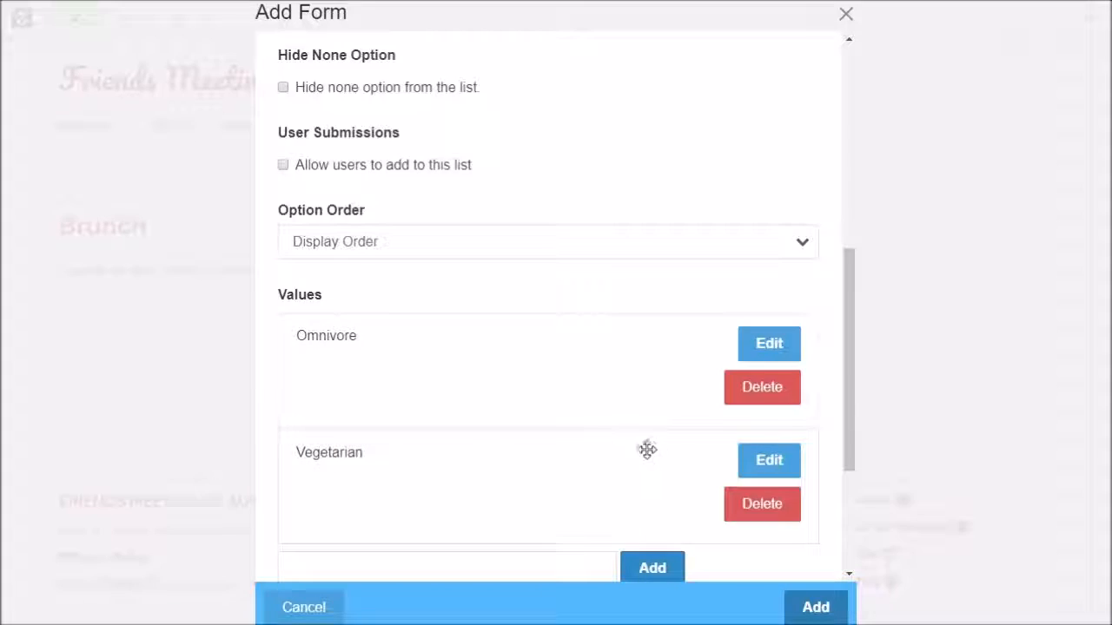
{"action": "scroll", "coordinate": [521, 465], "scroll_direction": "down", "scroll_amount": 2}
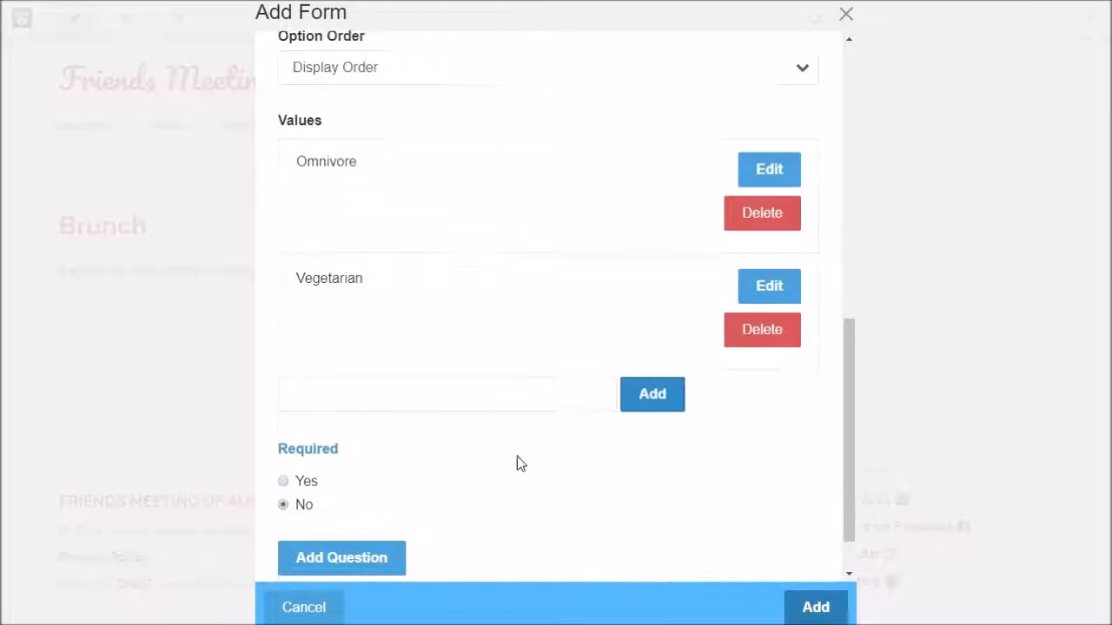
{"action": "left_click", "coordinate": [403, 393]}
{"action": "type", "text": "Vegan"}
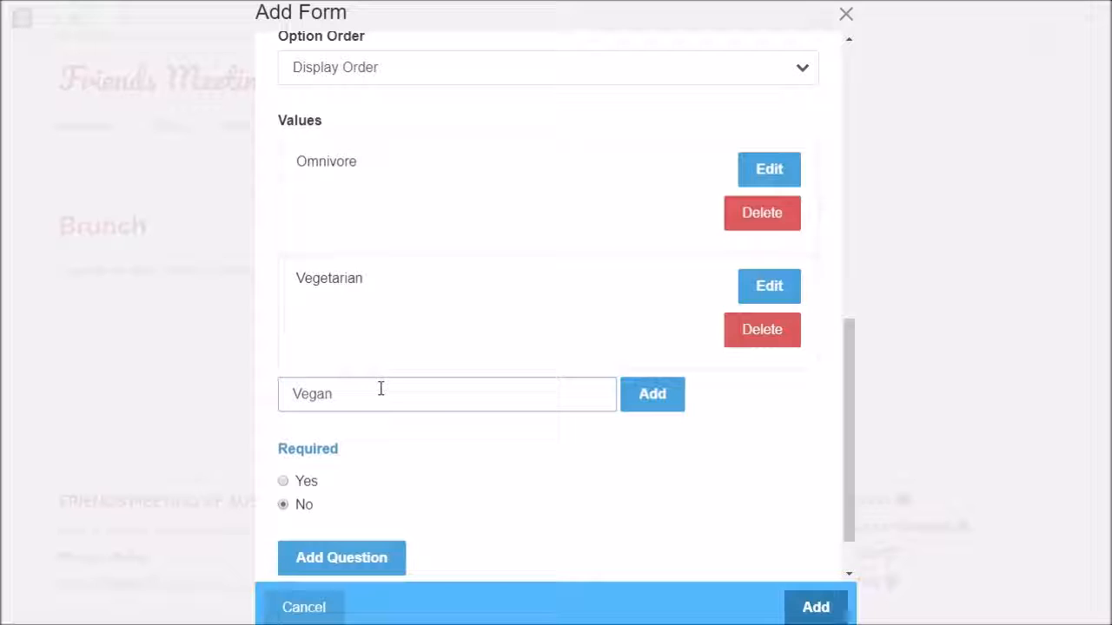
{"action": "left_click", "coordinate": [650, 397]}
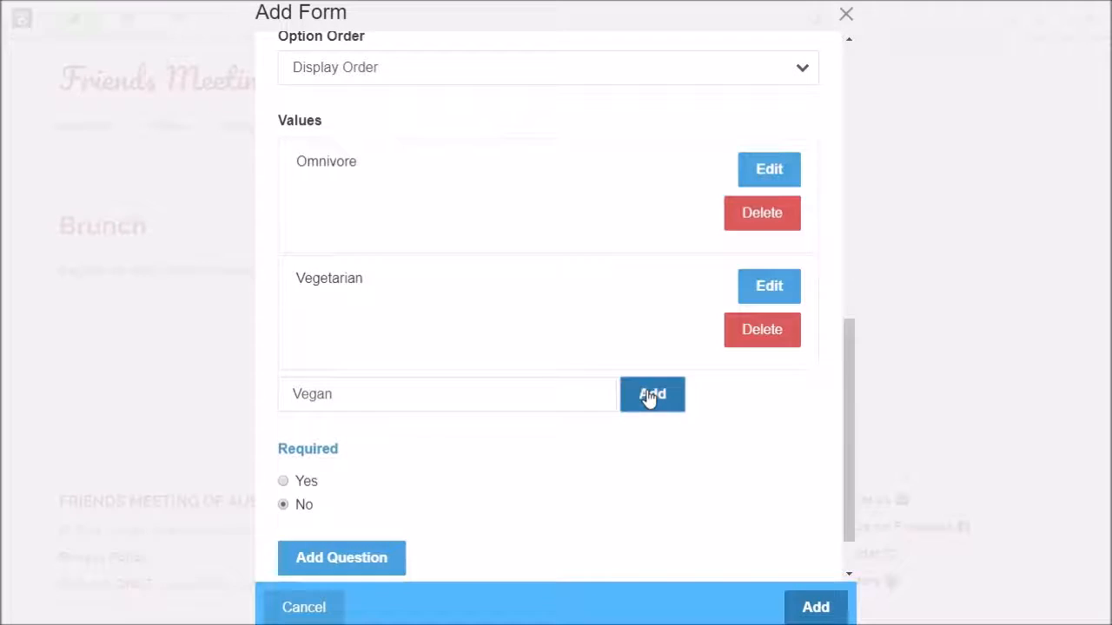
{"action": "scroll", "coordinate": [492, 276], "scroll_direction": "down", "scroll_amount": 1}
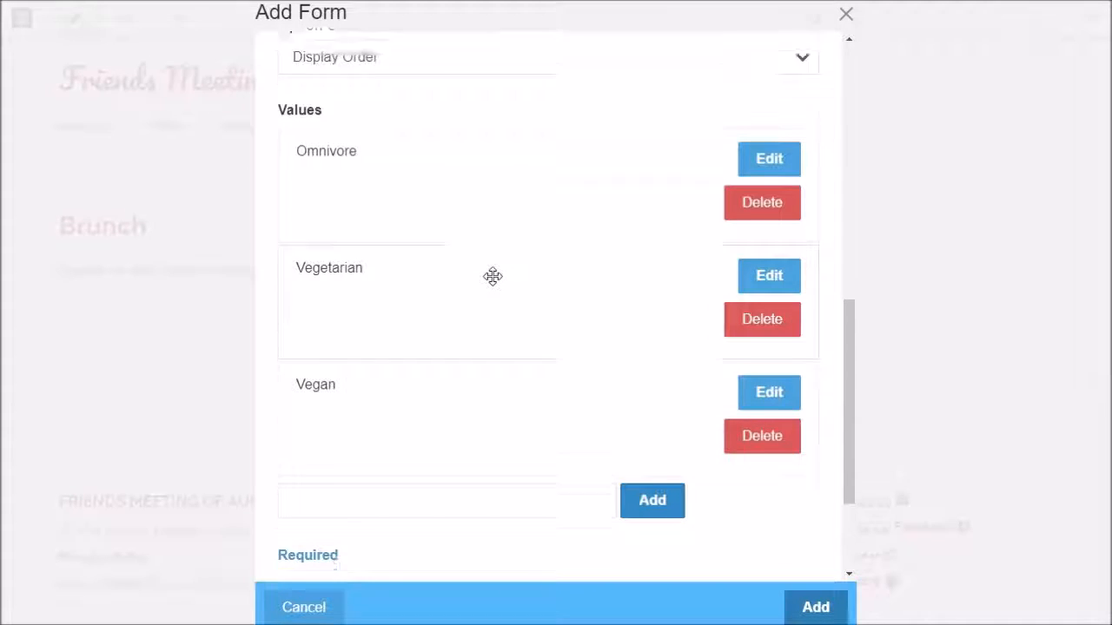
{"action": "scroll", "coordinate": [493, 276], "scroll_direction": "down", "scroll_amount": 2}
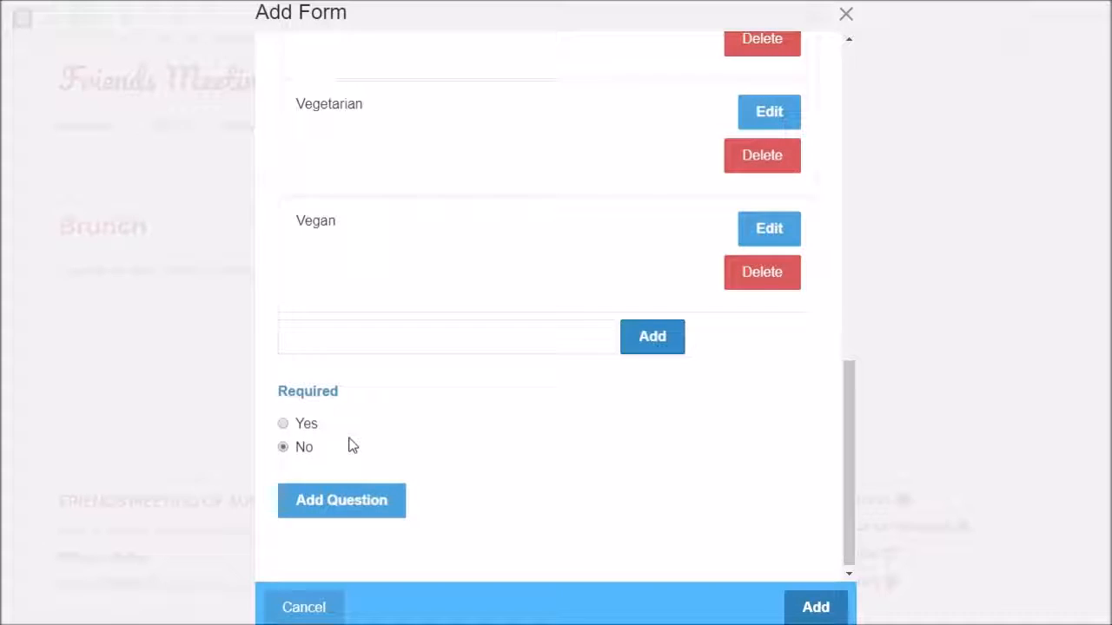
Enter 'Your dietary preference' as the missing question wording and add the question to the form
{"action": "left_click", "coordinate": [348, 508]}
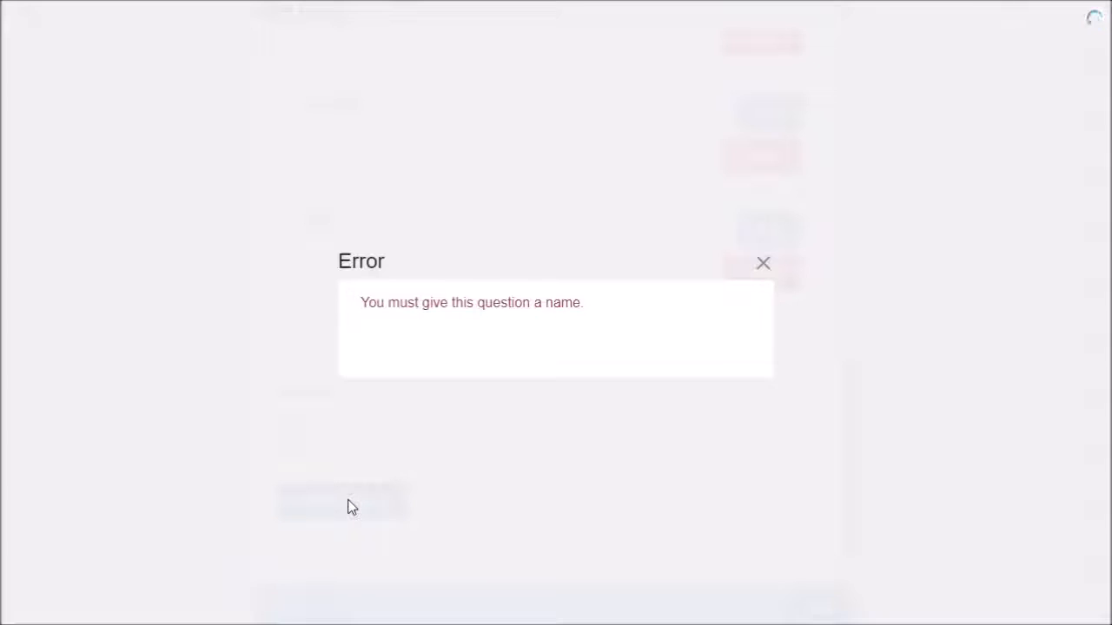
{"action": "left_click", "coordinate": [763, 266]}
{"action": "scroll", "coordinate": [427, 228], "scroll_direction": "up", "scroll_amount": 8}
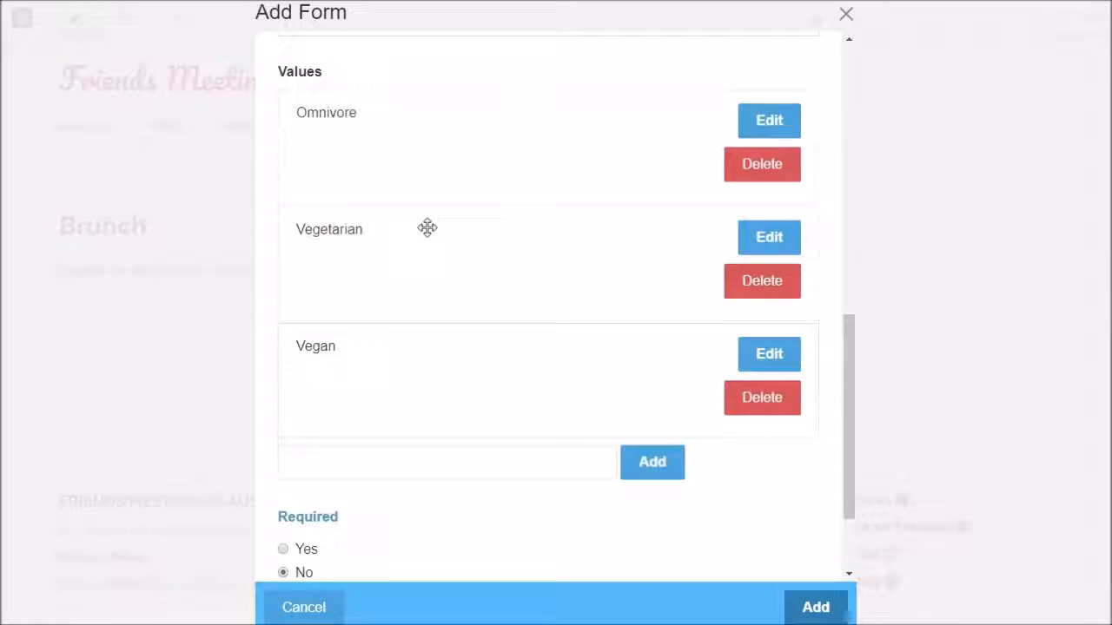
{"action": "scroll", "coordinate": [426, 229], "scroll_direction": "up", "scroll_amount": 3}
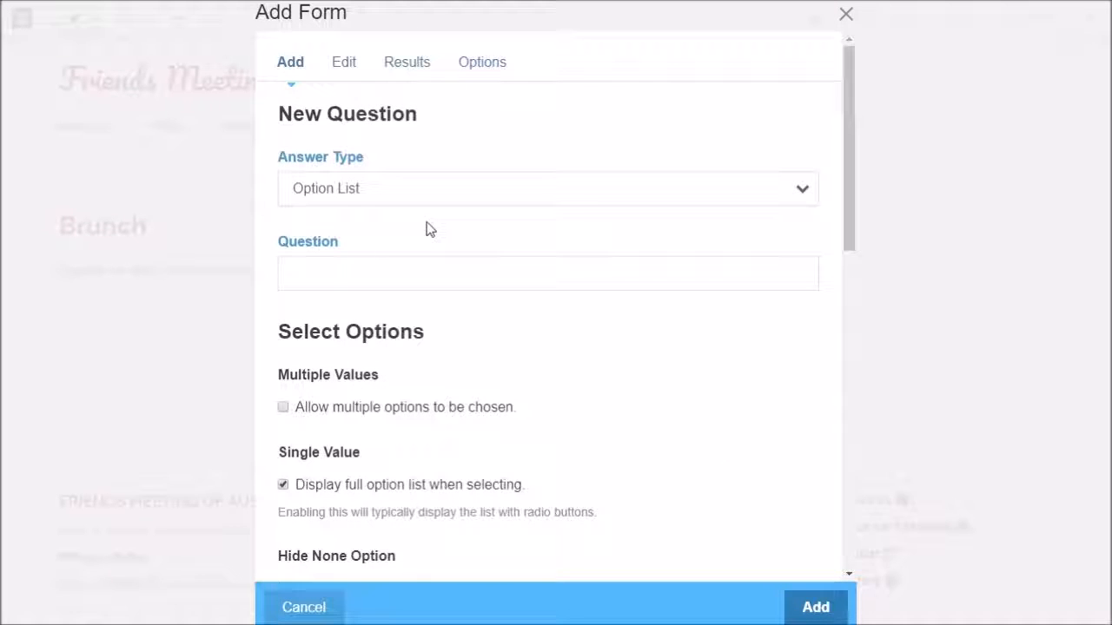
{"action": "left_click", "coordinate": [331, 272]}
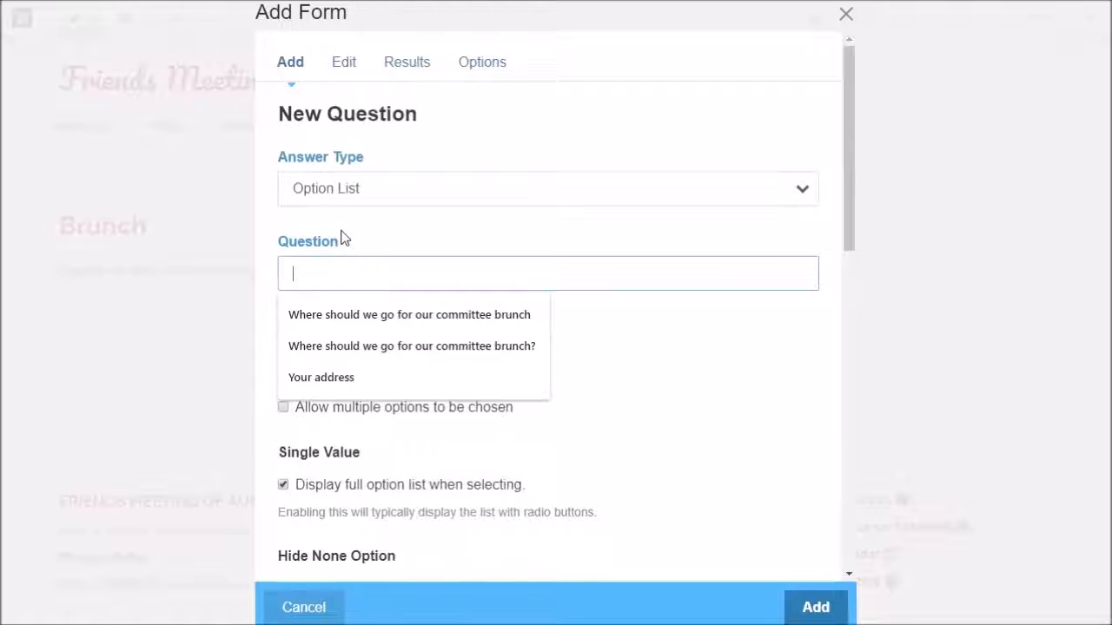
{"action": "type", "text": "Your diet"}
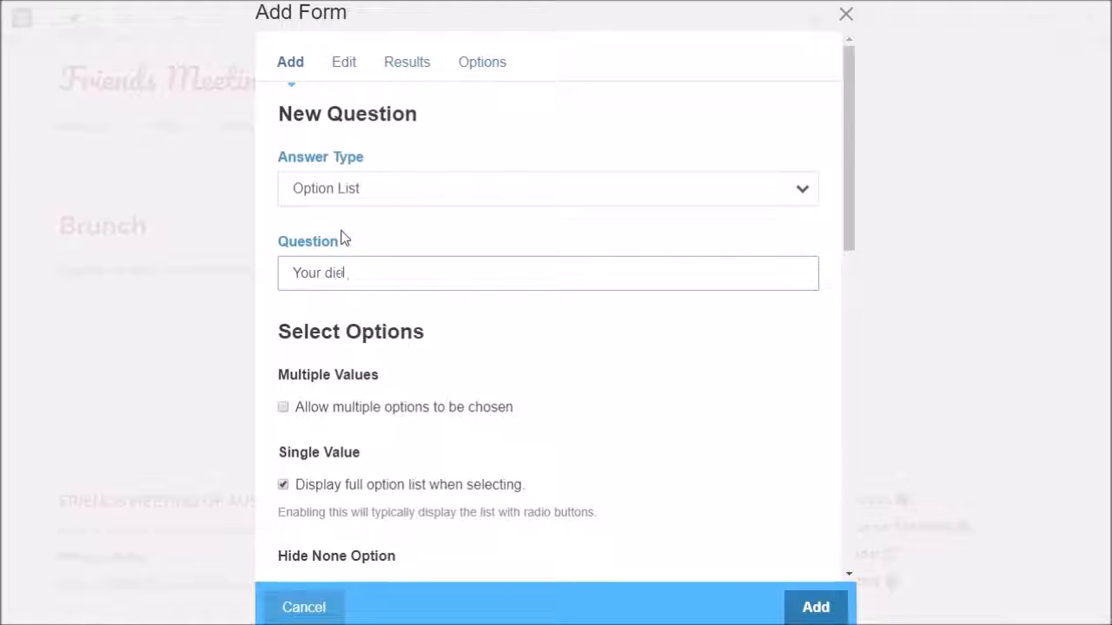
{"action": "type", "text": "ary preference"}
{"action": "scroll", "coordinate": [662, 330], "scroll_direction": "down", "scroll_amount": 8}
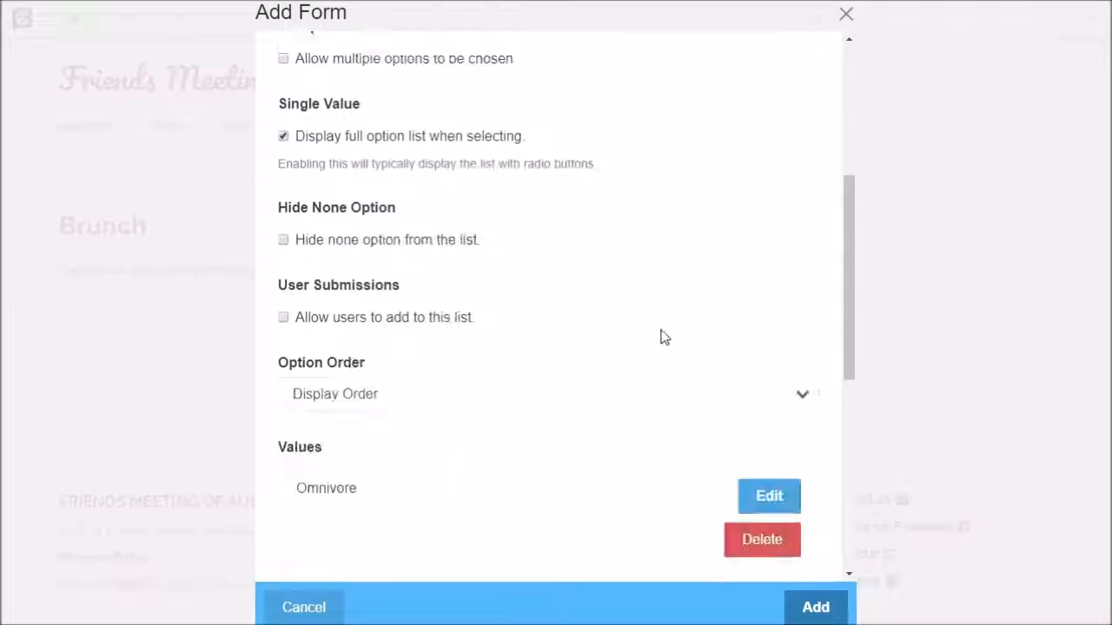
{"action": "scroll", "coordinate": [660, 334], "scroll_direction": "down", "scroll_amount": 3}
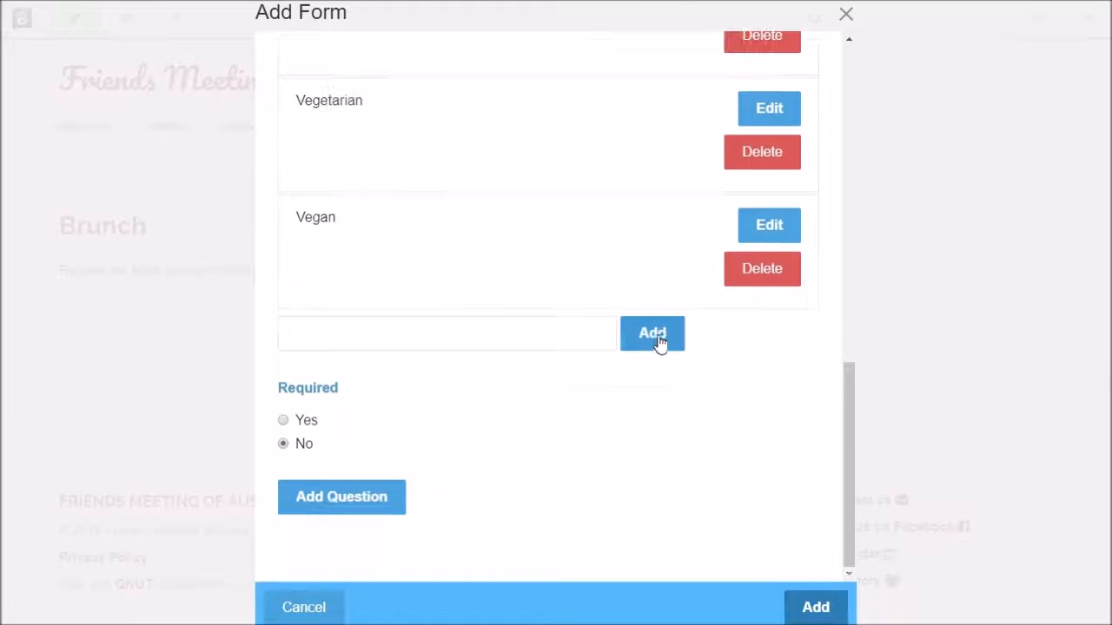
{"action": "left_click", "coordinate": [341, 502]}
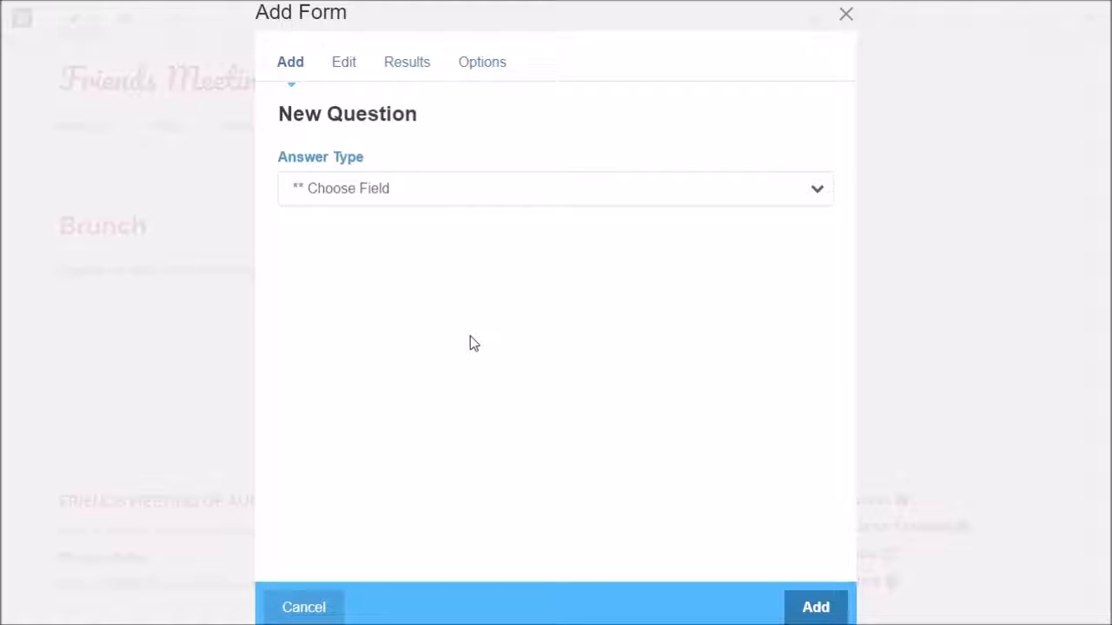
Add a Text Area question 'Comments' using the Rich Text - Default Setting input format
{"action": "left_click", "coordinate": [422, 184]}
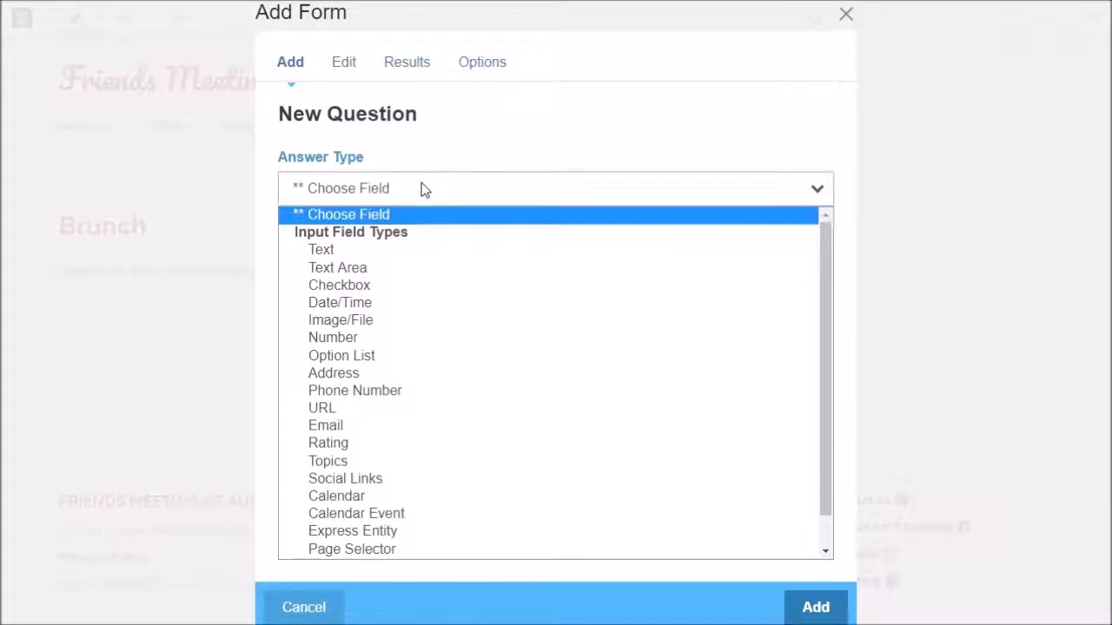
{"action": "left_click", "coordinate": [356, 269]}
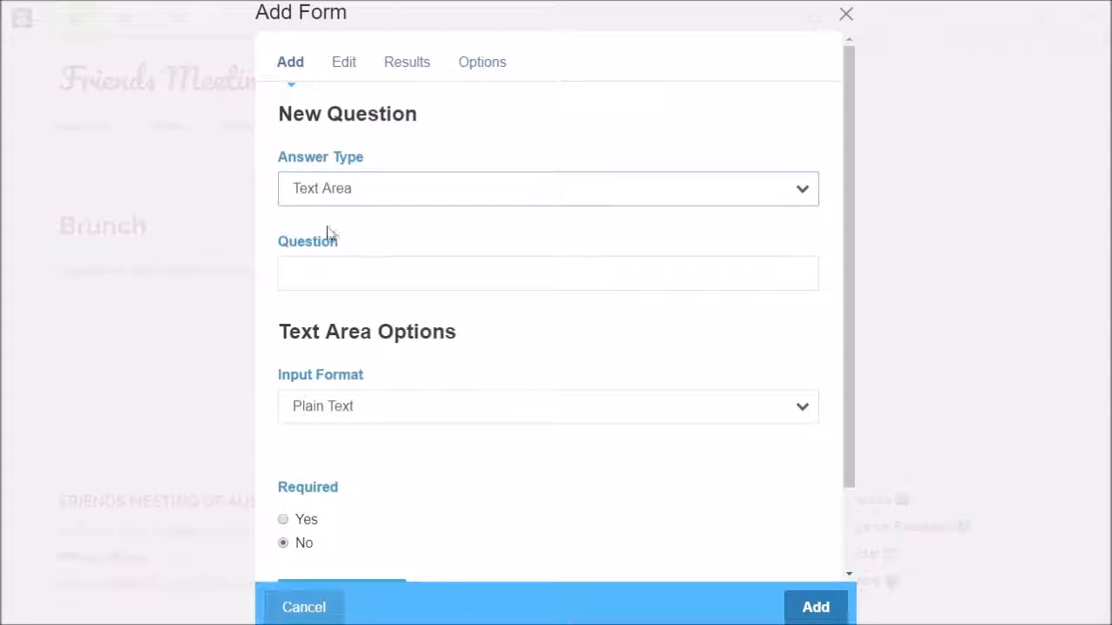
{"action": "left_click", "coordinate": [334, 274]}
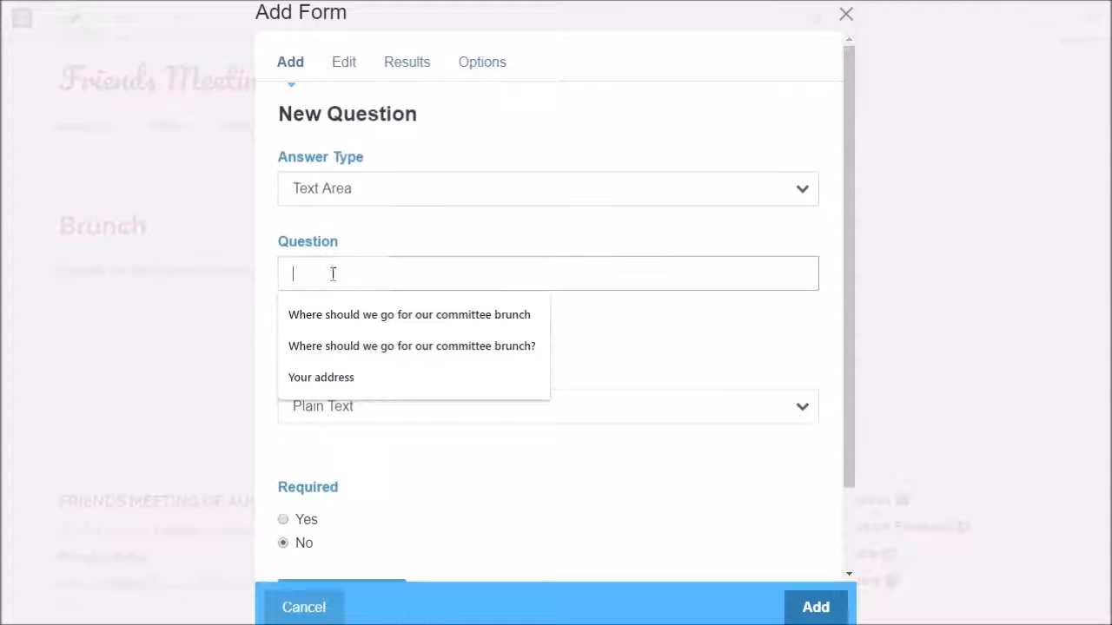
{"action": "type", "text": "Co"}
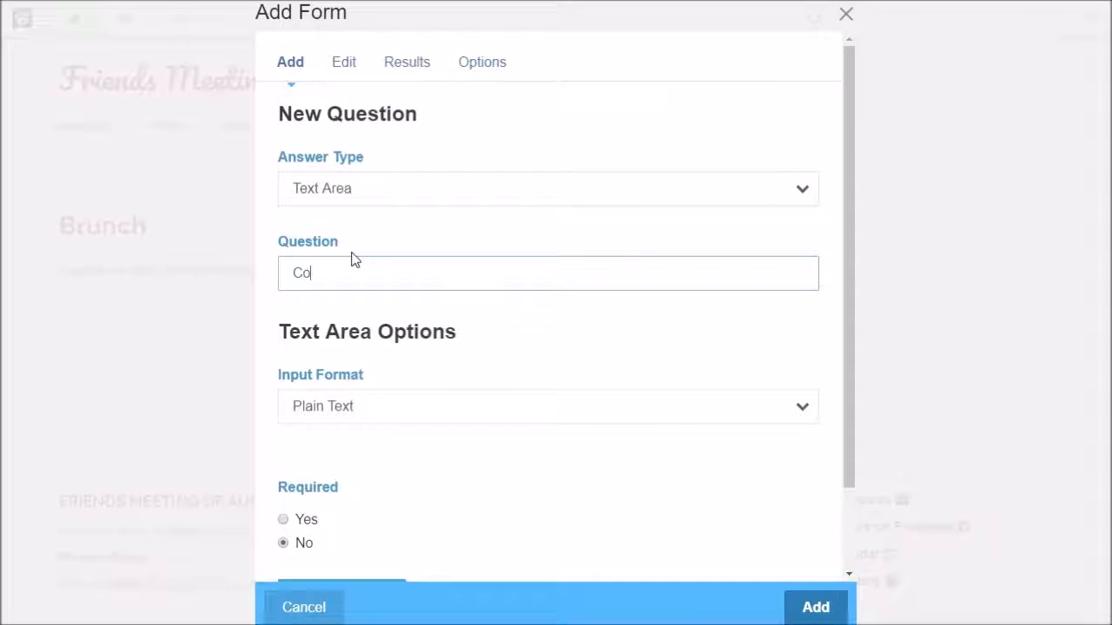
{"action": "type", "text": "mments"}
{"action": "scroll", "coordinate": [443, 450], "scroll_direction": "down", "scroll_amount": 2}
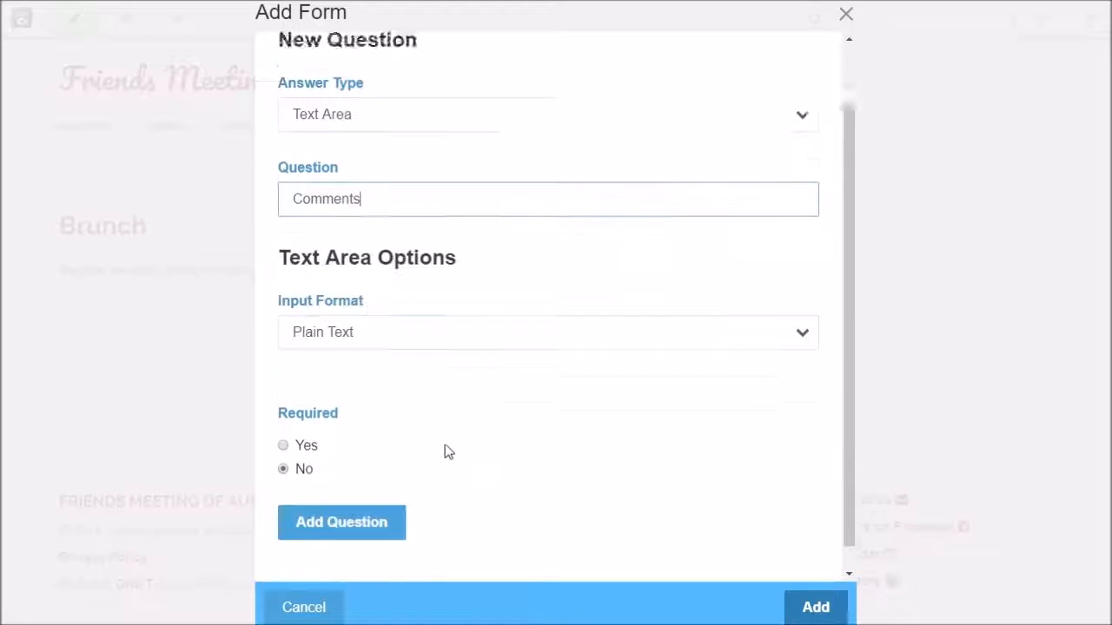
{"action": "left_click", "coordinate": [461, 309]}
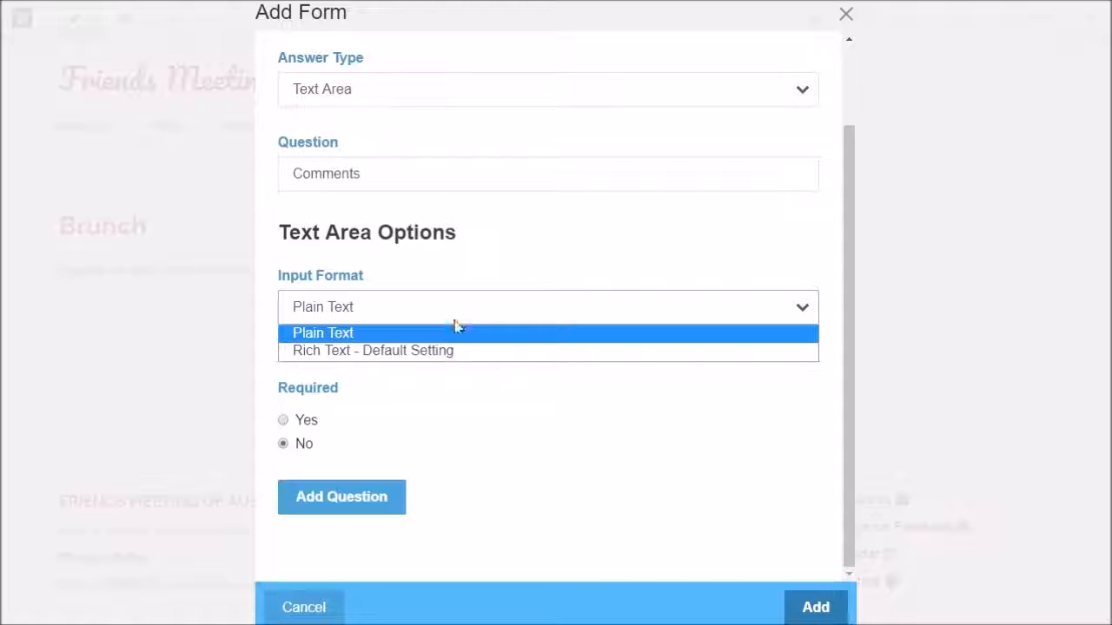
{"action": "left_click", "coordinate": [447, 351]}
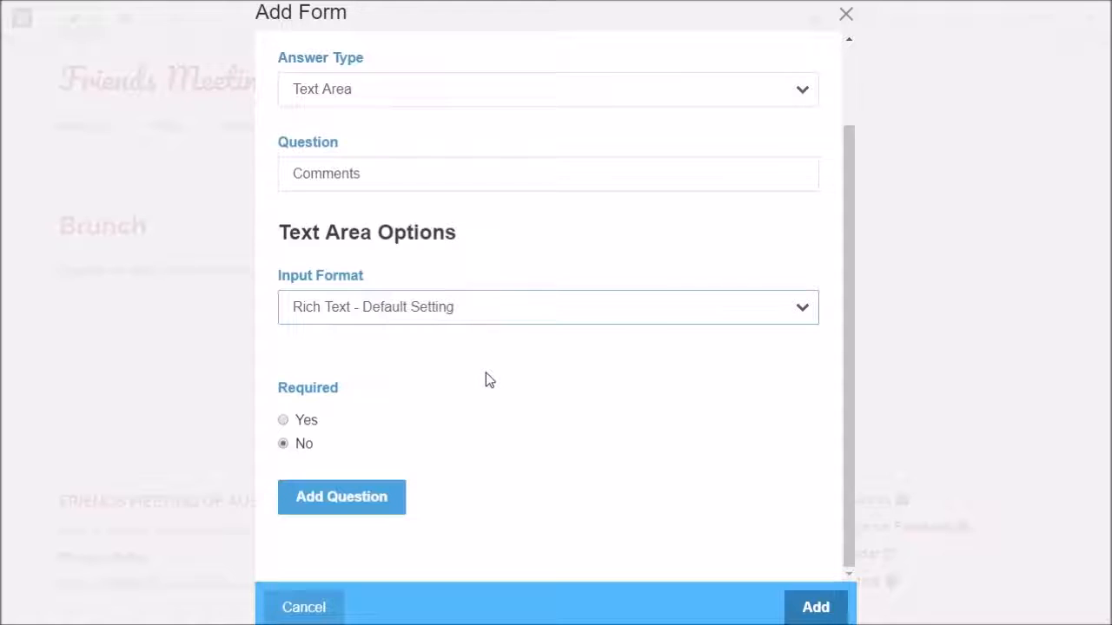
{"action": "left_click", "coordinate": [368, 500]}
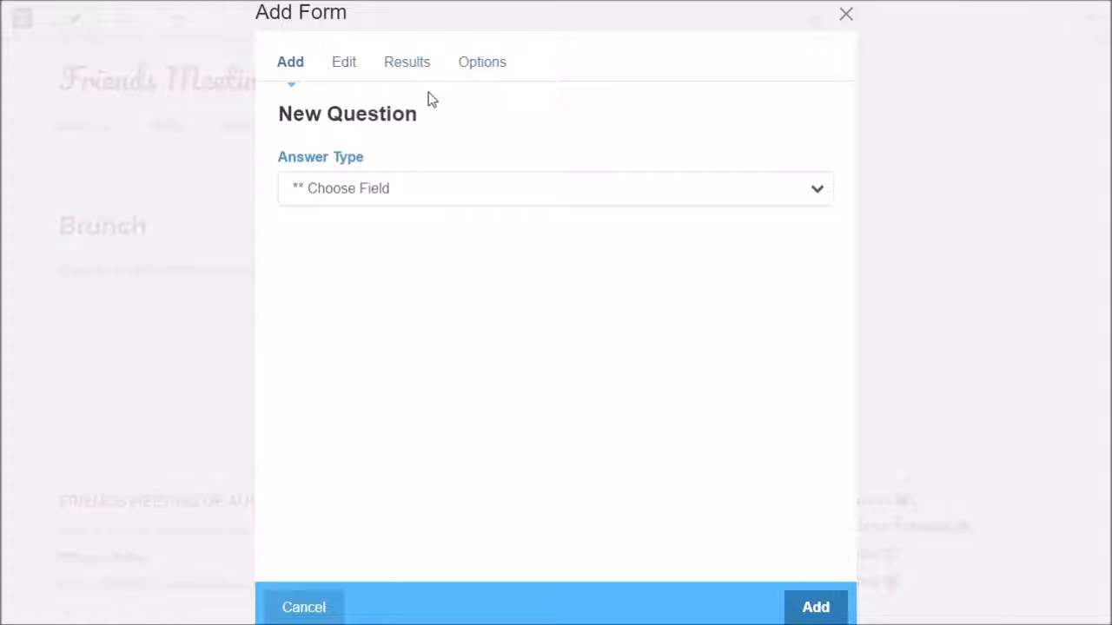
Review the three form fields, then view Options showing name Brunch and submit label Submit
{"action": "left_click", "coordinate": [346, 66]}
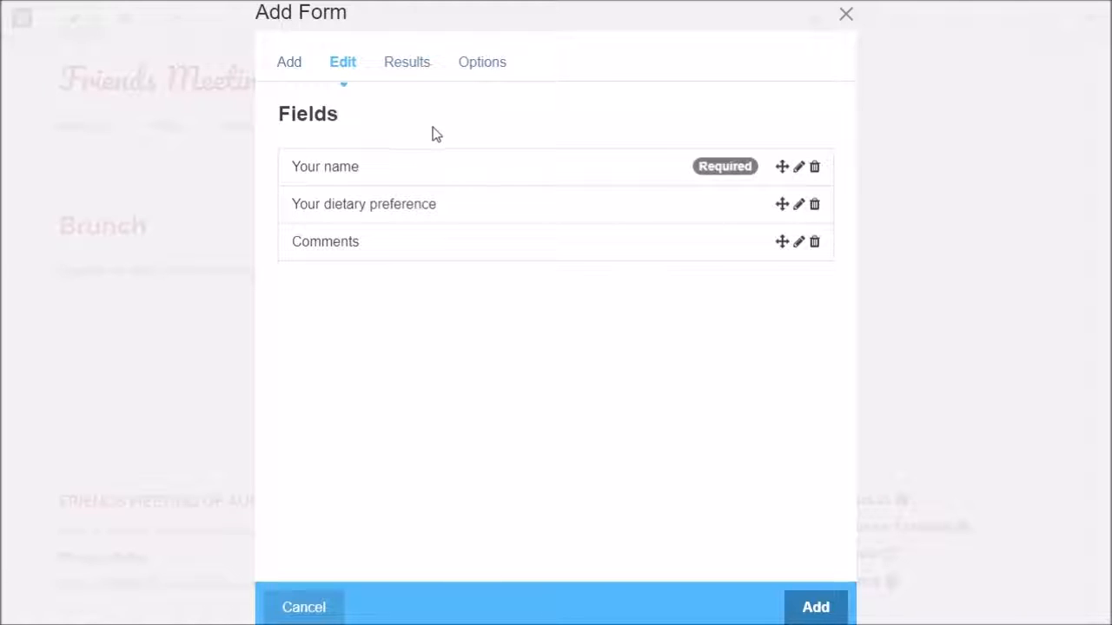
{"action": "left_click", "coordinate": [485, 67]}
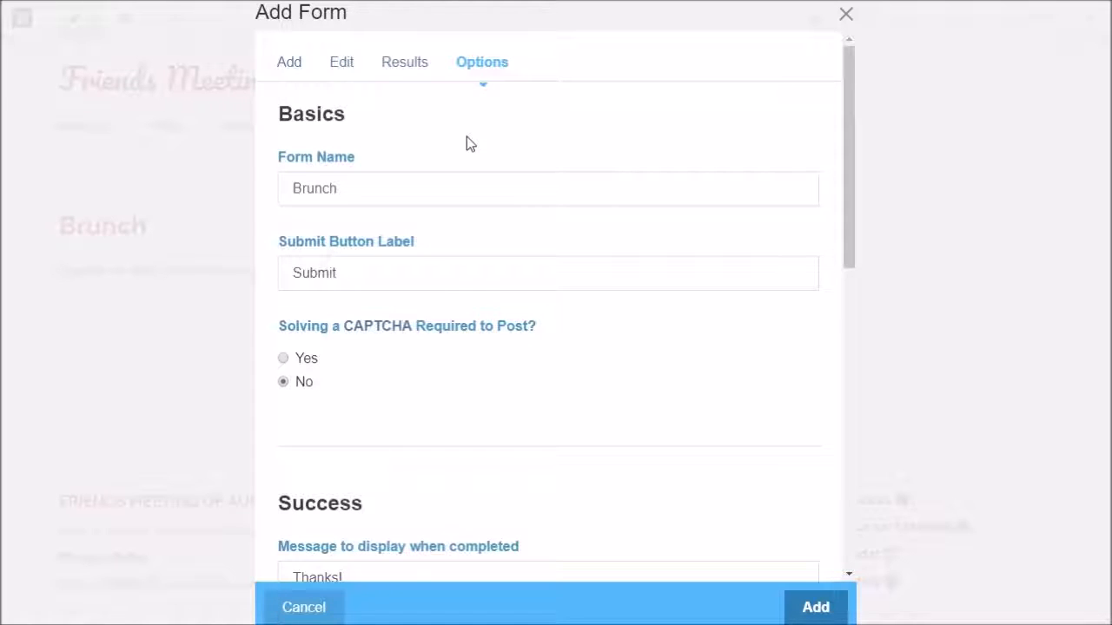
{"action": "scroll", "coordinate": [466, 143], "scroll_direction": "down", "scroll_amount": 1}
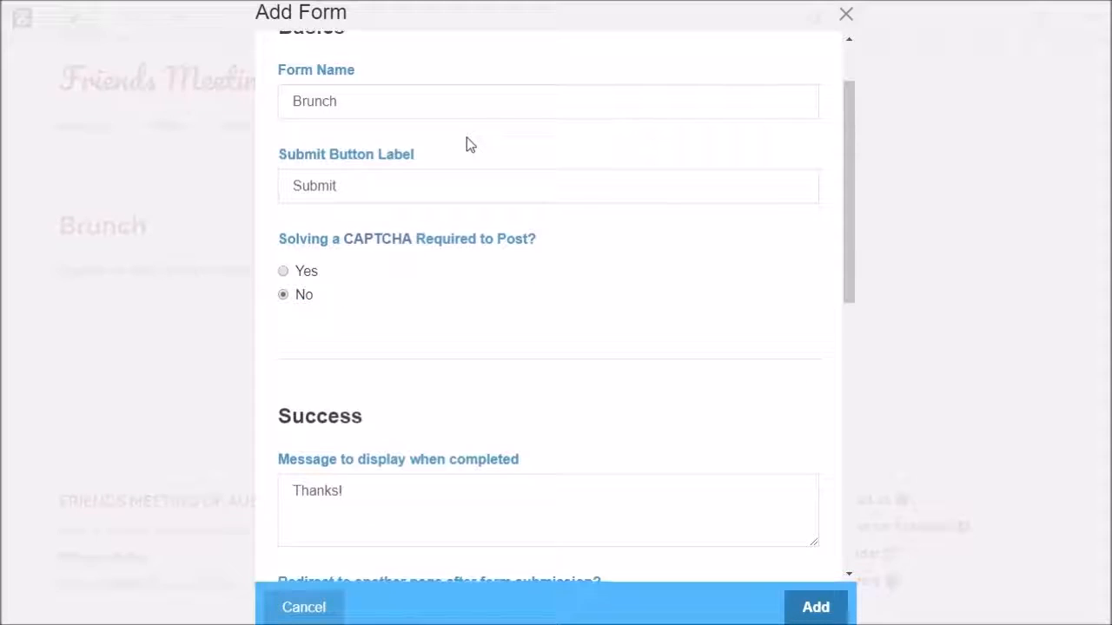
{"action": "left_click", "coordinate": [345, 99]}
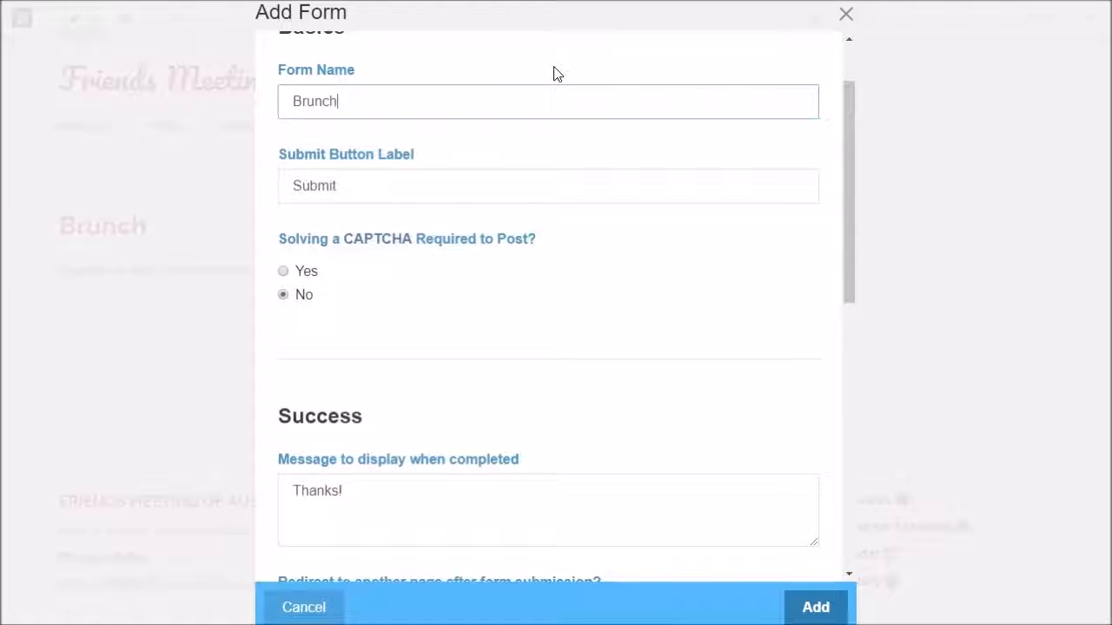
{"action": "key", "text": "Home"}
{"action": "type", "text": "AFF"}
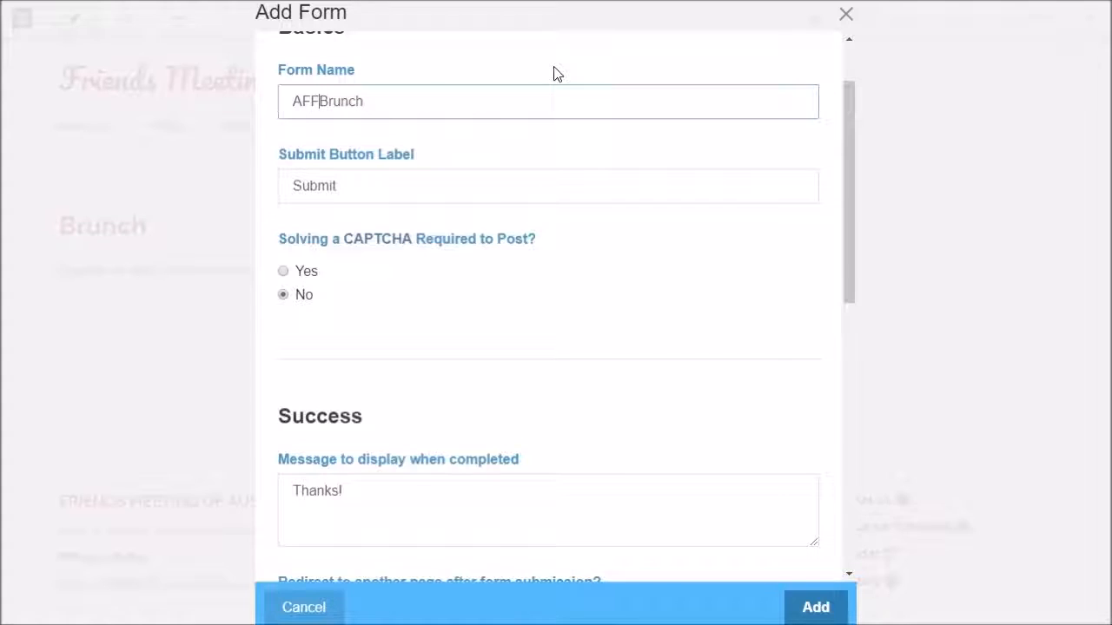
{"action": "key", "text": "BackSpace"}
{"action": "key", "text": "BackSpace"}
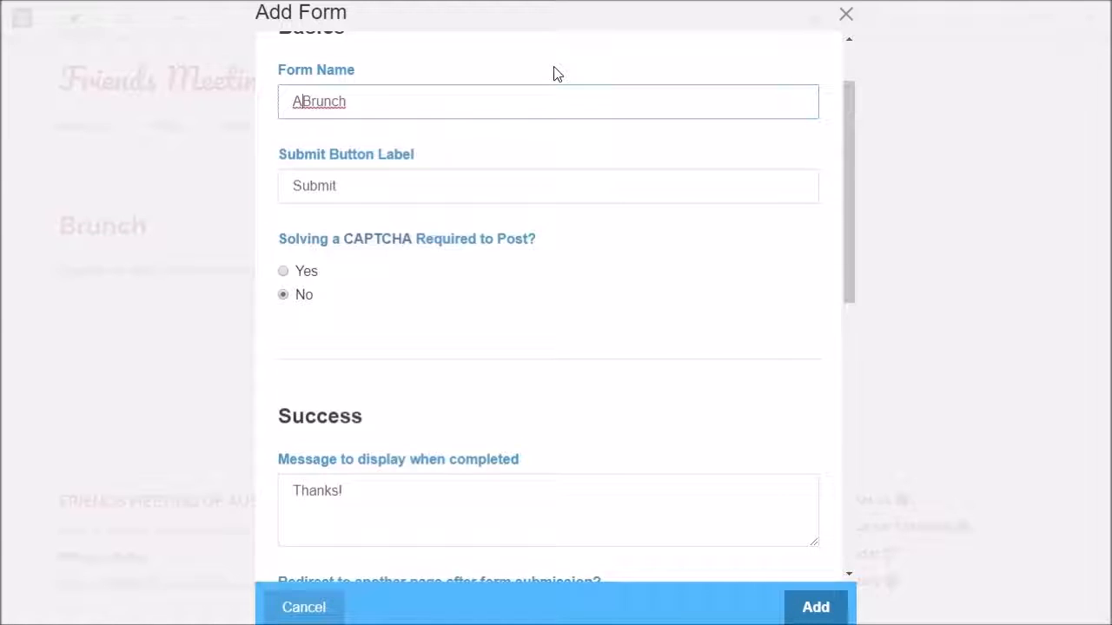
{"action": "type", "text": "YF Weekly"}
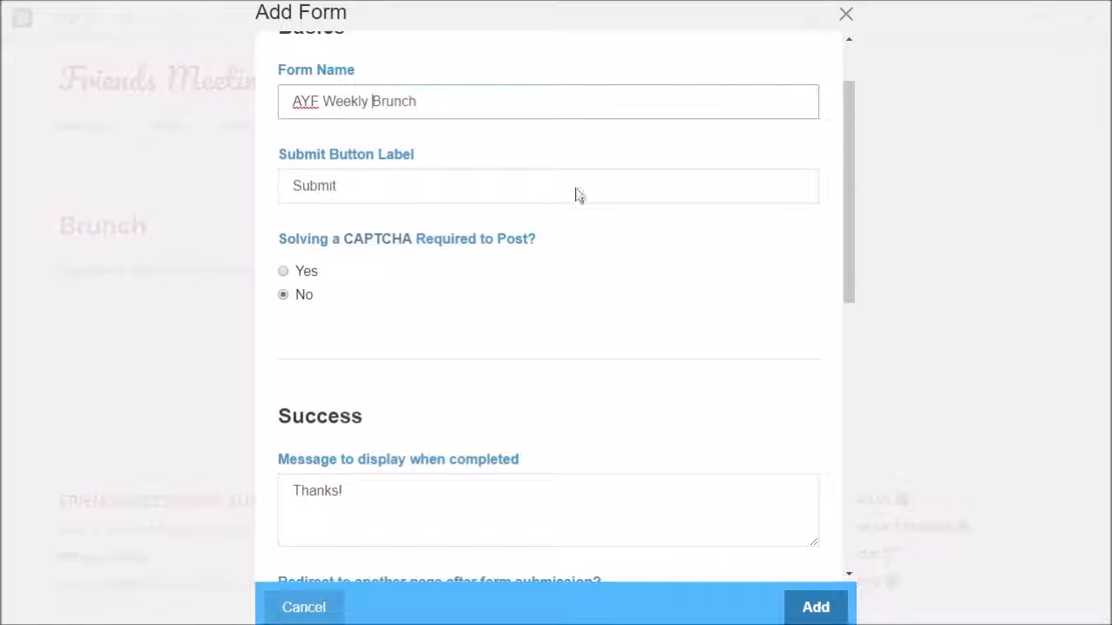
{"action": "left_click", "coordinate": [489, 107]}
{"action": "scroll", "coordinate": [518, 273], "scroll_direction": "up", "scroll_amount": 2}
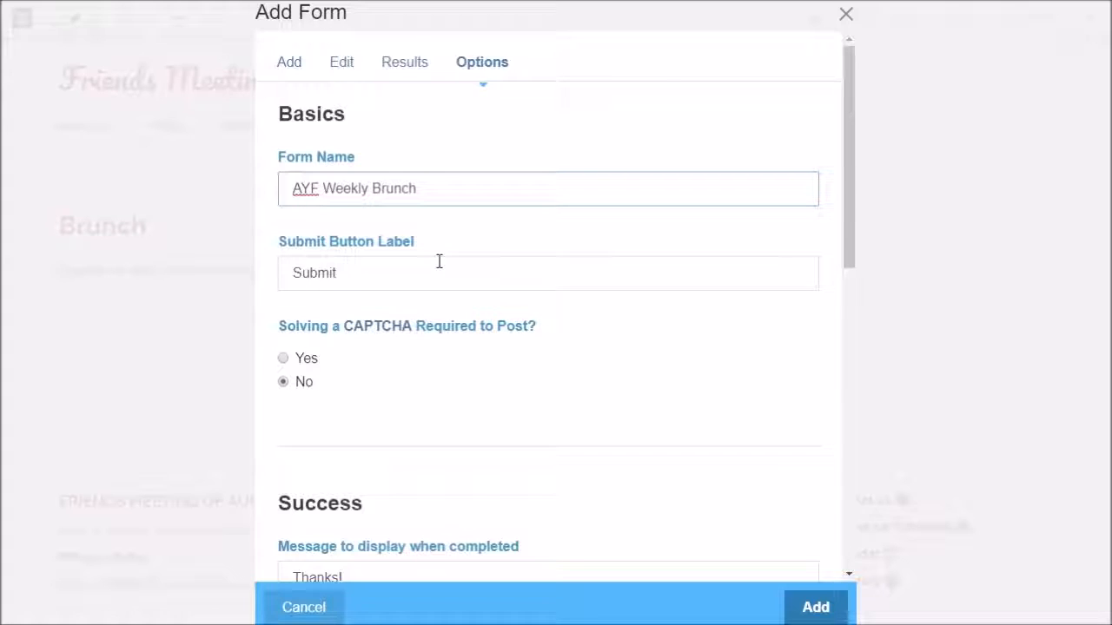
{"action": "left_click", "coordinate": [372, 283]}
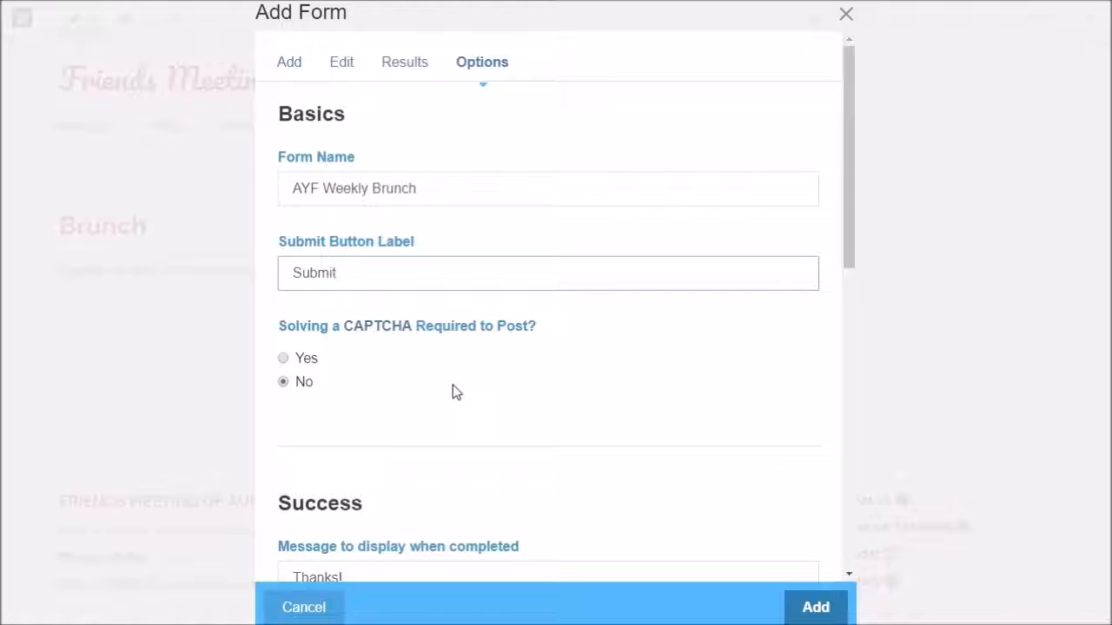
{"action": "scroll", "coordinate": [453, 389], "scroll_direction": "down", "scroll_amount": 2}
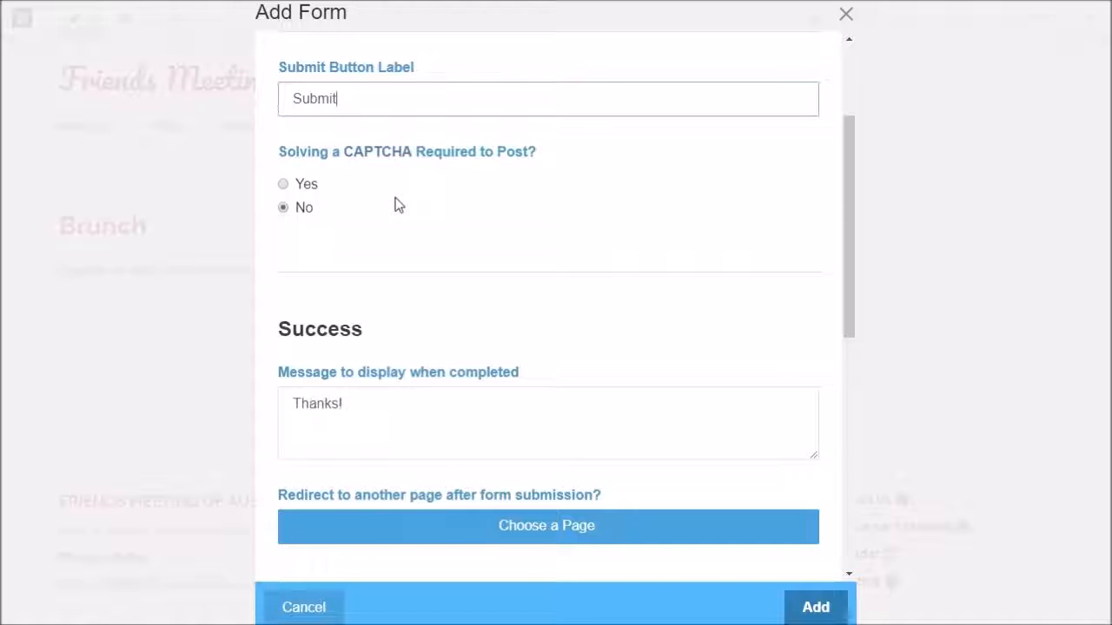
{"action": "scroll", "coordinate": [397, 200], "scroll_direction": "up", "scroll_amount": 1}
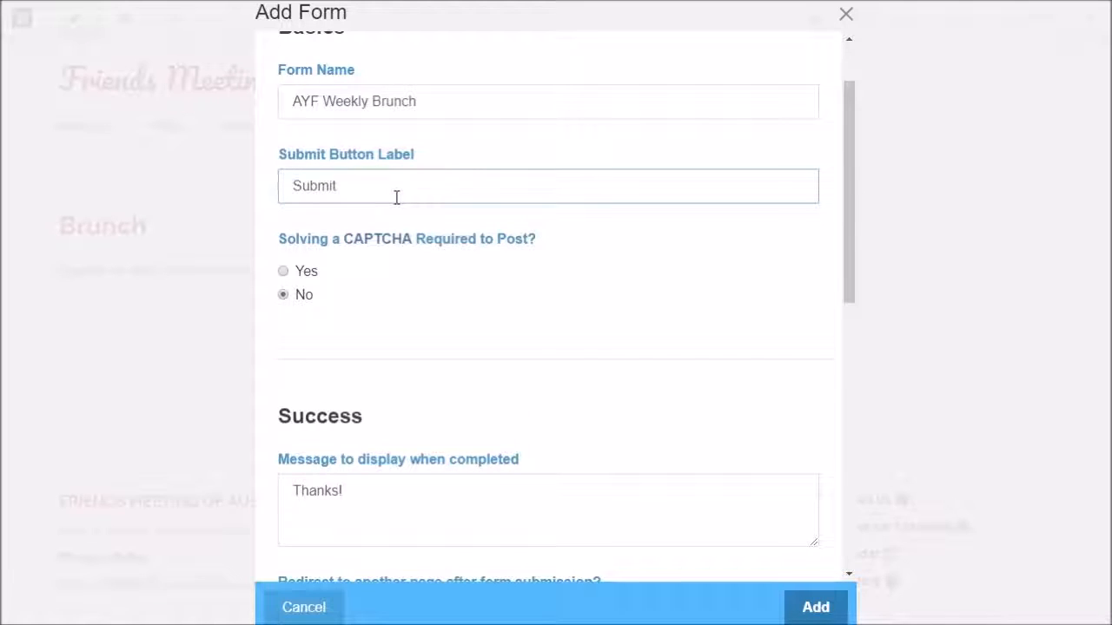
{"action": "scroll", "coordinate": [397, 199], "scroll_direction": "down", "scroll_amount": 1}
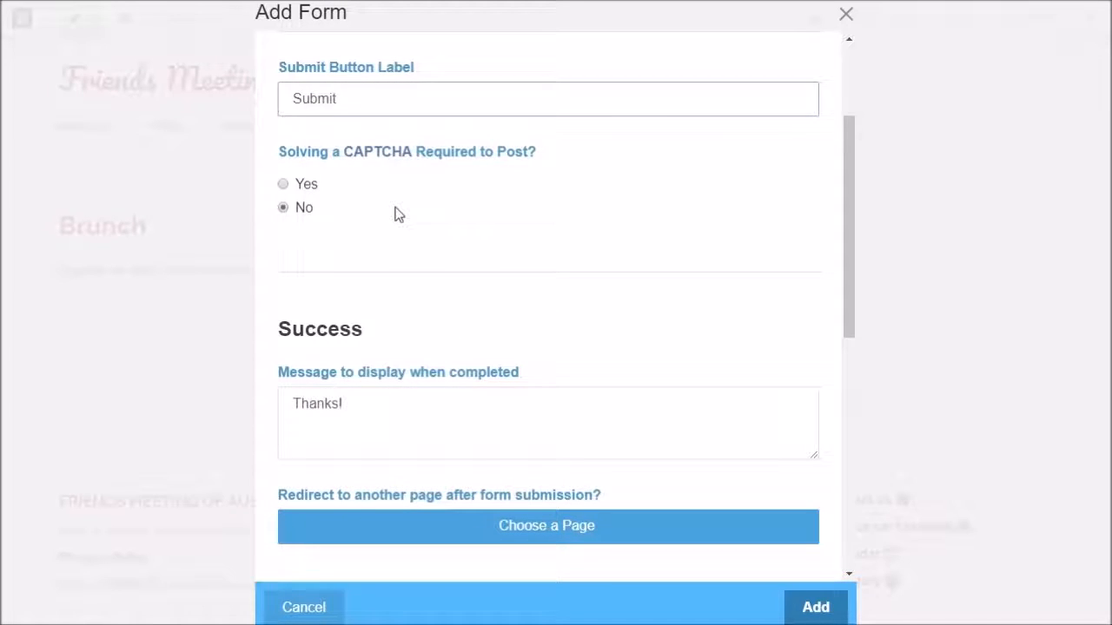
{"action": "scroll", "coordinate": [397, 215], "scroll_direction": "down", "scroll_amount": 1}
{"action": "scroll", "coordinate": [397, 215], "scroll_direction": "up", "scroll_amount": 2}
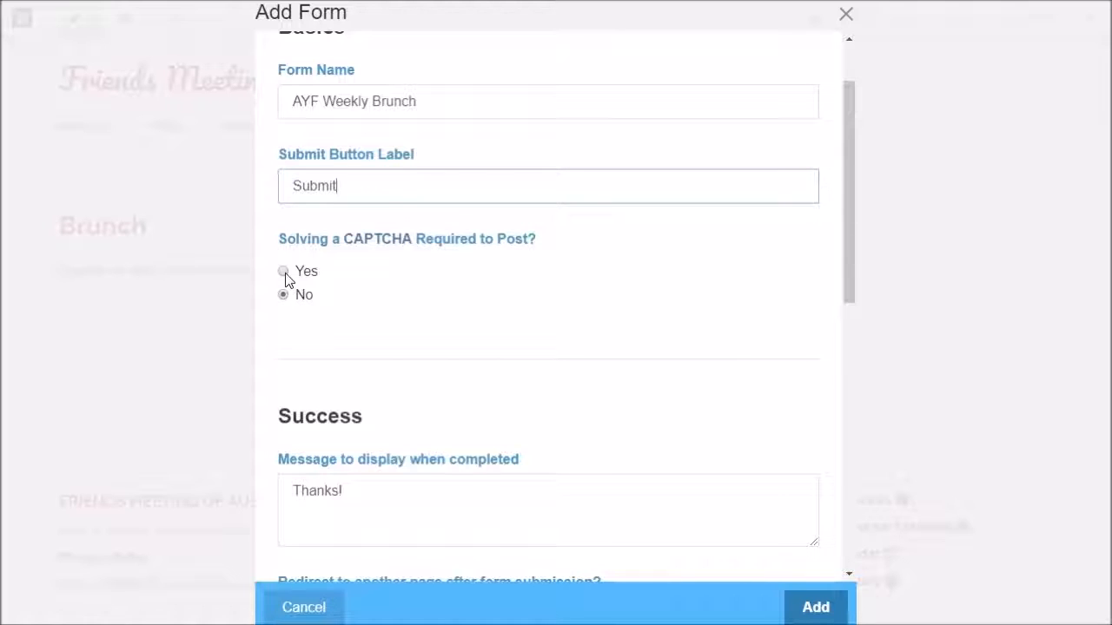
{"action": "scroll", "coordinate": [474, 300], "scroll_direction": "down", "scroll_amount": 2}
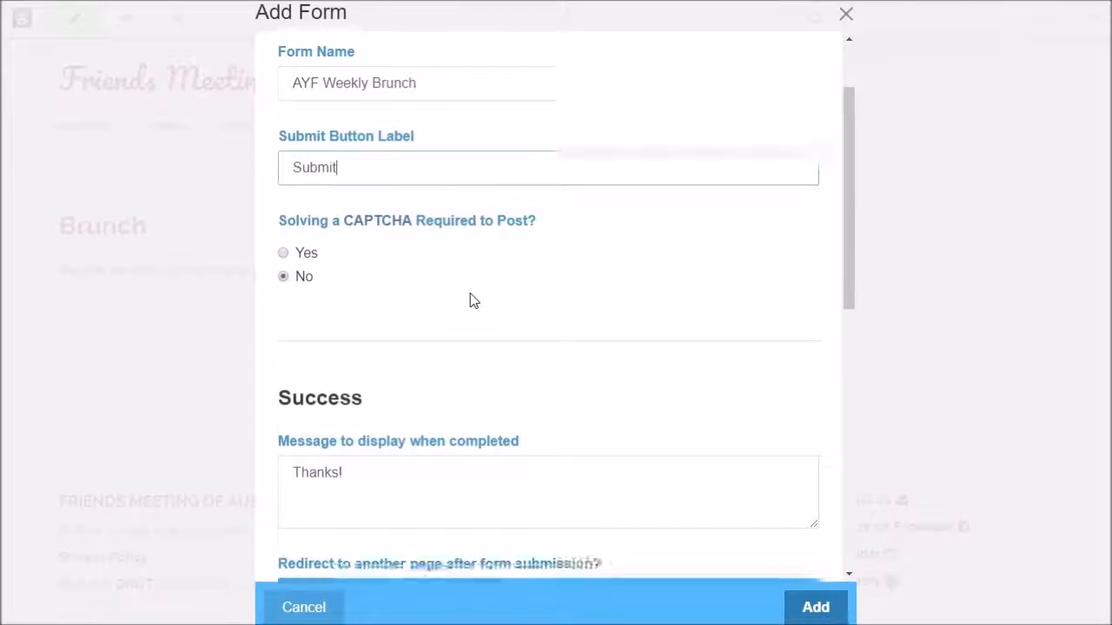
{"action": "scroll", "coordinate": [480, 201], "scroll_direction": "down", "scroll_amount": 1}
{"action": "scroll", "coordinate": [479, 197], "scroll_direction": "down", "scroll_amount": 1}
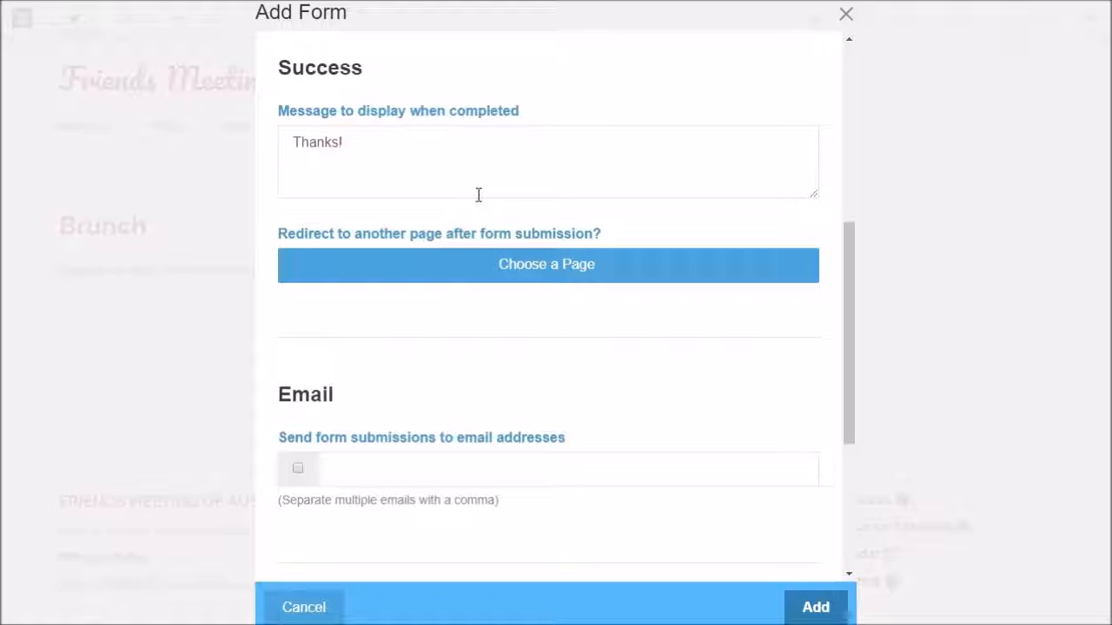
Append 'We look forward to brunching with you.' after 'Thanks.' in the completion message
{"action": "left_click", "coordinate": [359, 139]}
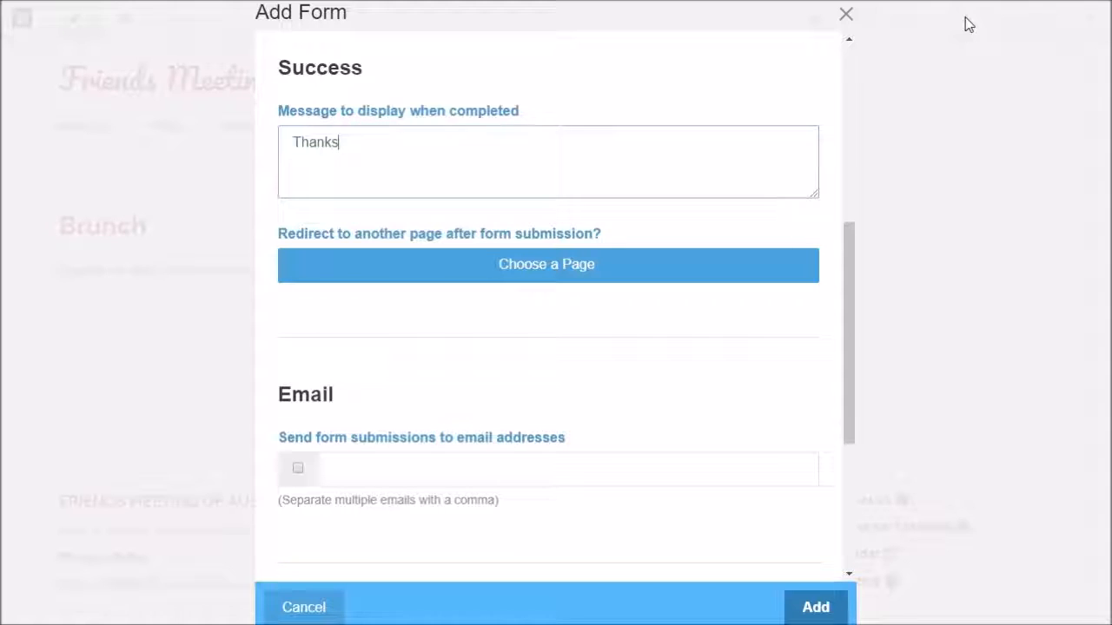
{"action": "type", "text": "We look forwa"}
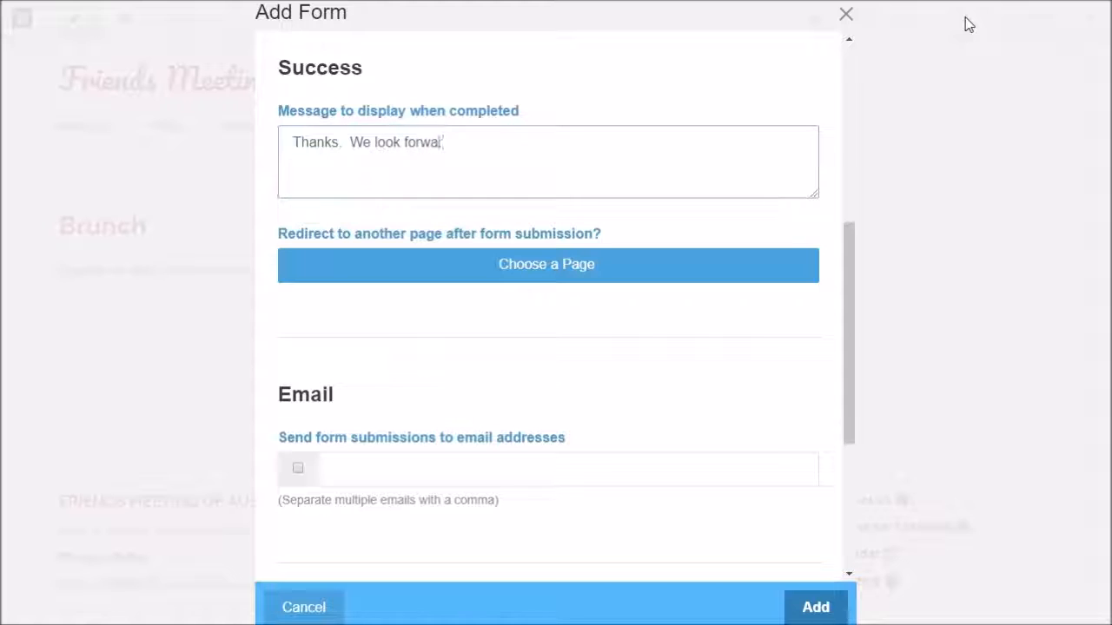
{"action": "type", "text": "rd to brunching with you."}
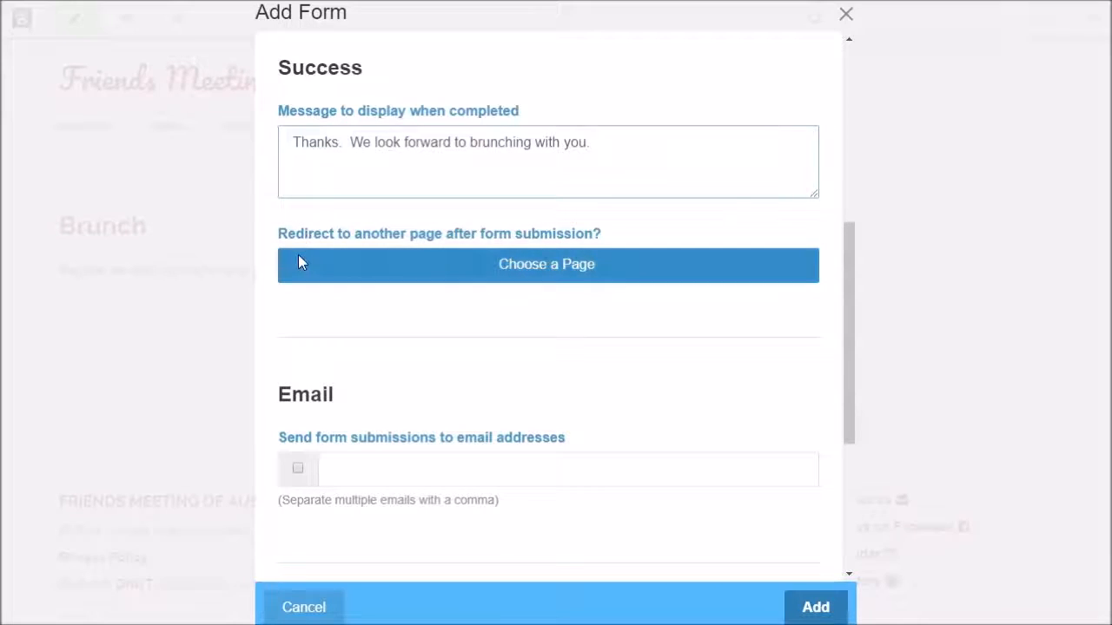
{"action": "scroll", "coordinate": [595, 299], "scroll_direction": "down", "scroll_amount": 1}
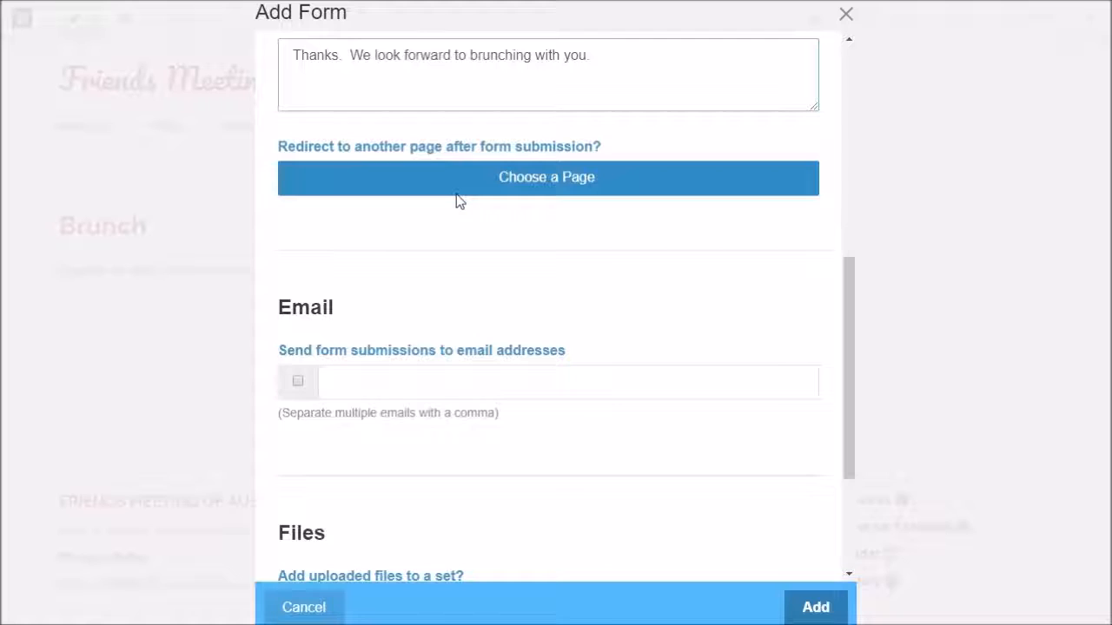
{"action": "scroll", "coordinate": [456, 194], "scroll_direction": "up", "scroll_amount": 1}
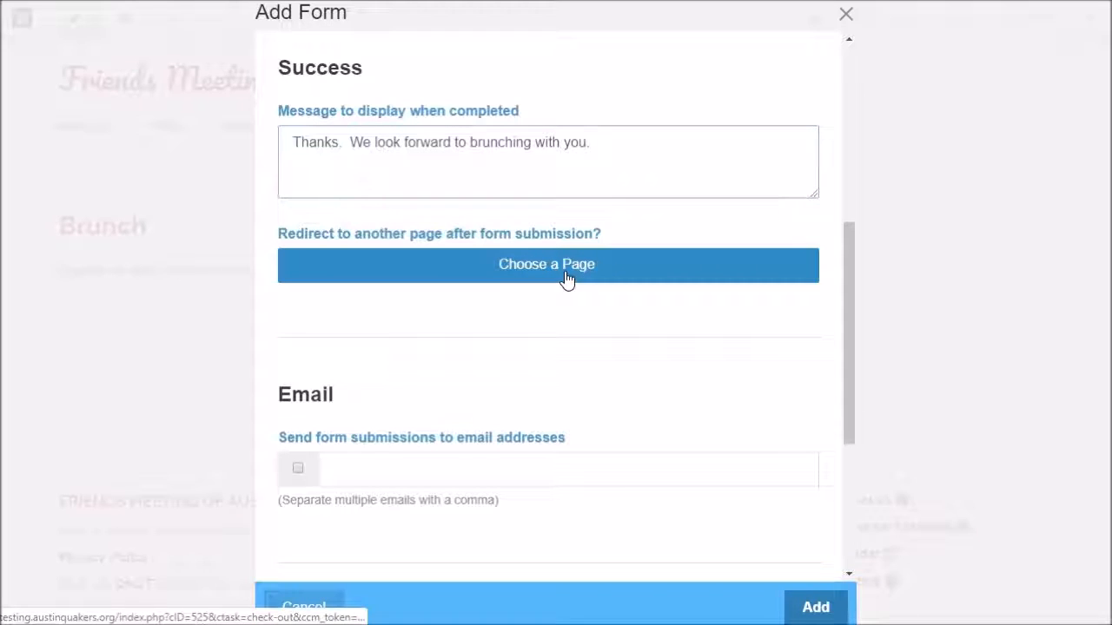
Enable 'Send form submissions to email addresses' and accept the suggested saved address
{"action": "scroll", "coordinate": [514, 330], "scroll_direction": "down", "scroll_amount": 3}
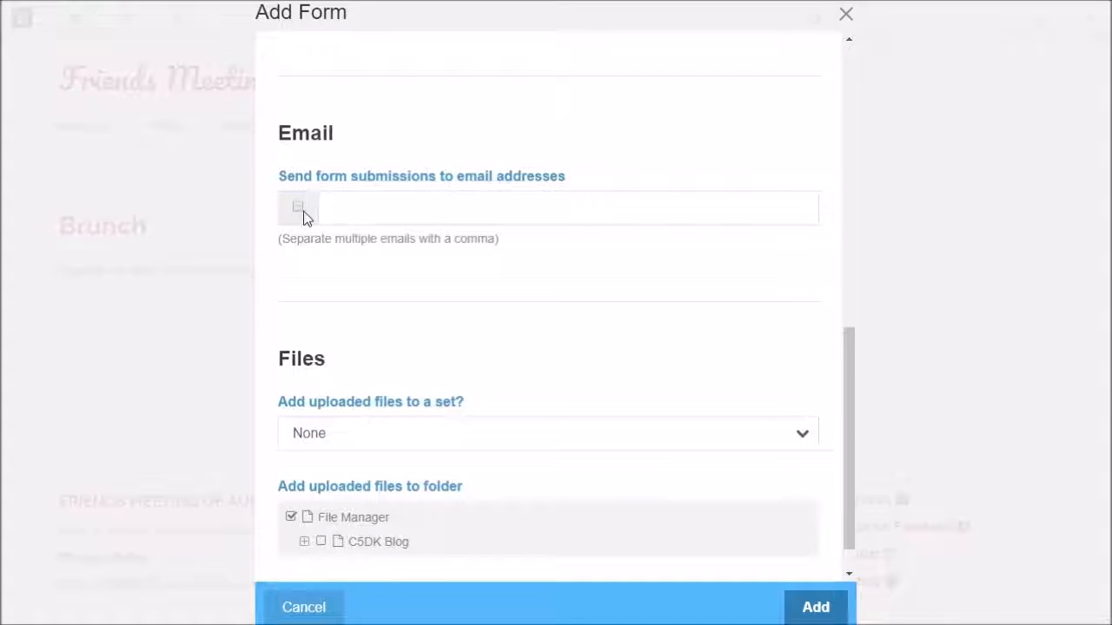
{"action": "left_click", "coordinate": [297, 206]}
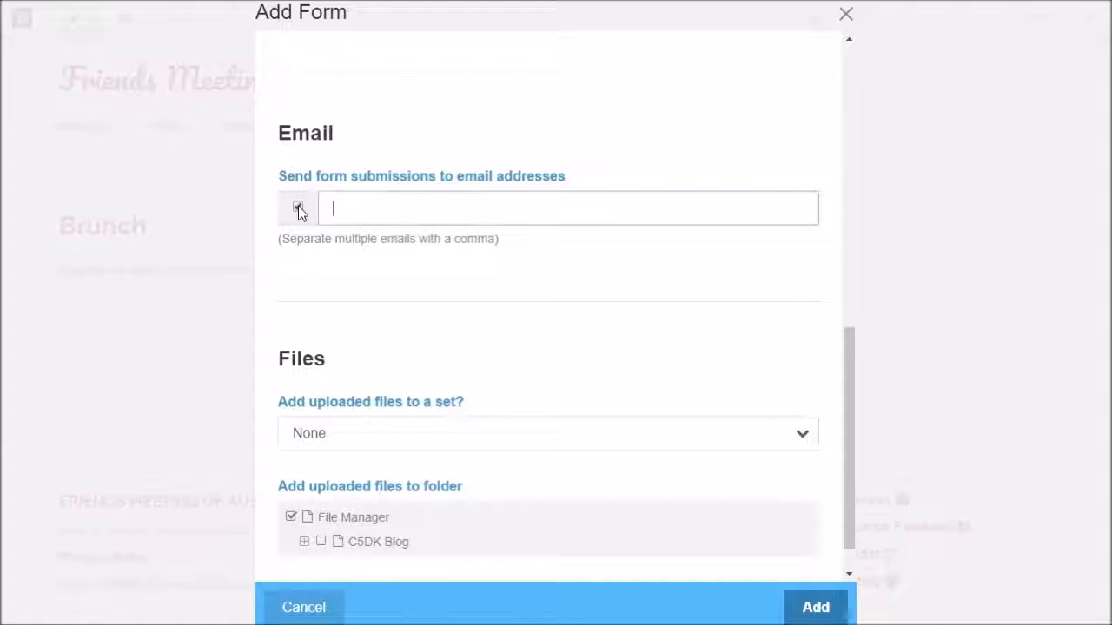
{"action": "key", "text": "Down"}
{"action": "key", "text": "Down"}
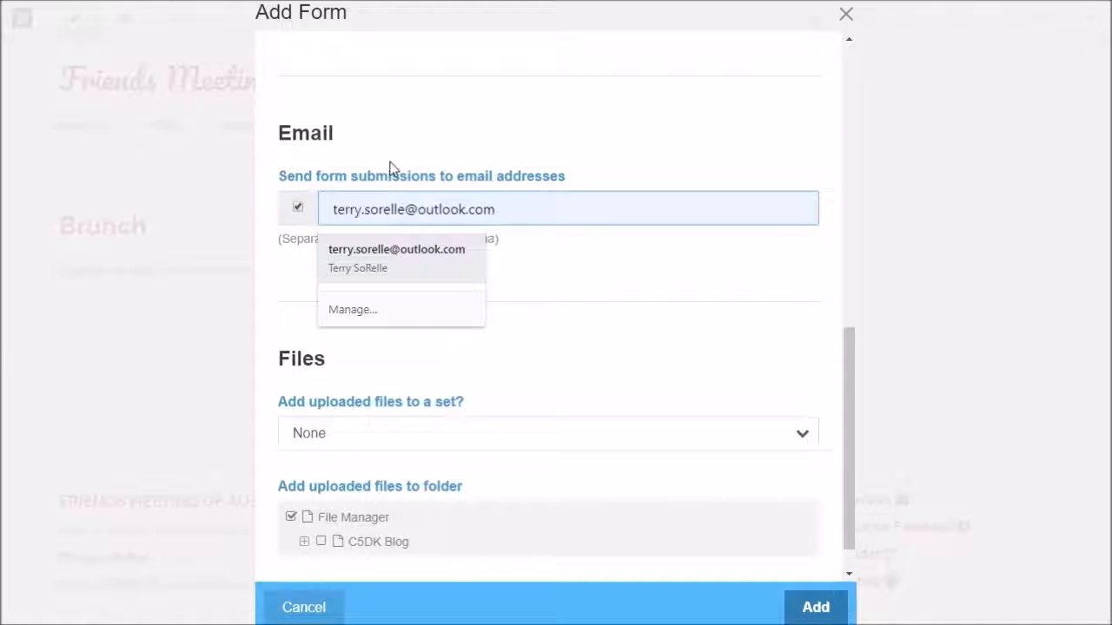
{"action": "key", "text": "Tab"}
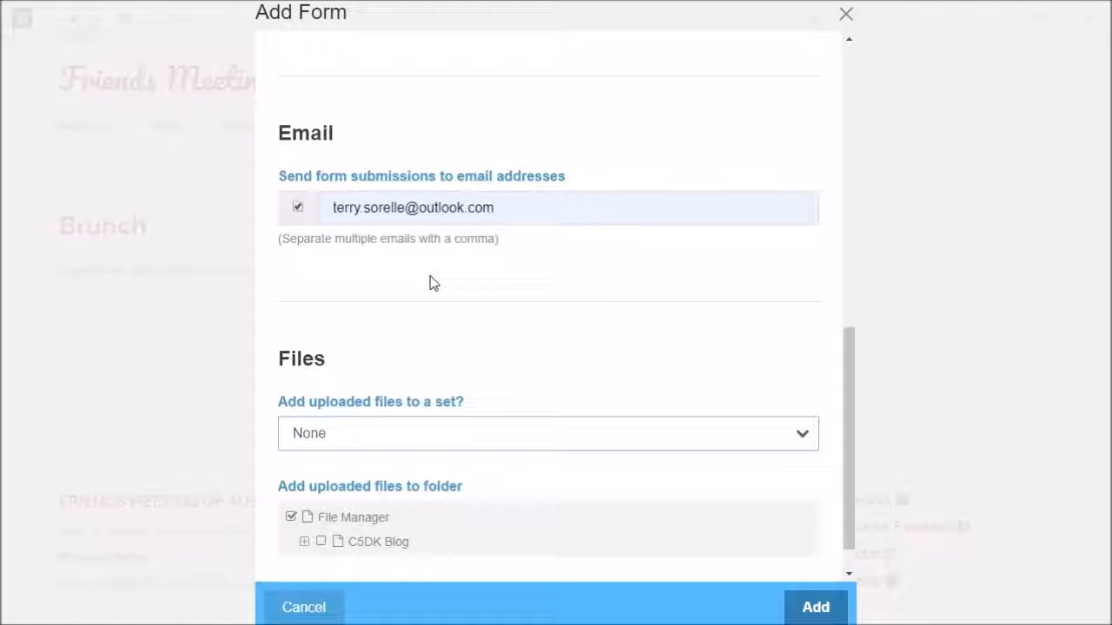
{"action": "scroll", "coordinate": [430, 283], "scroll_direction": "down", "scroll_amount": 1}
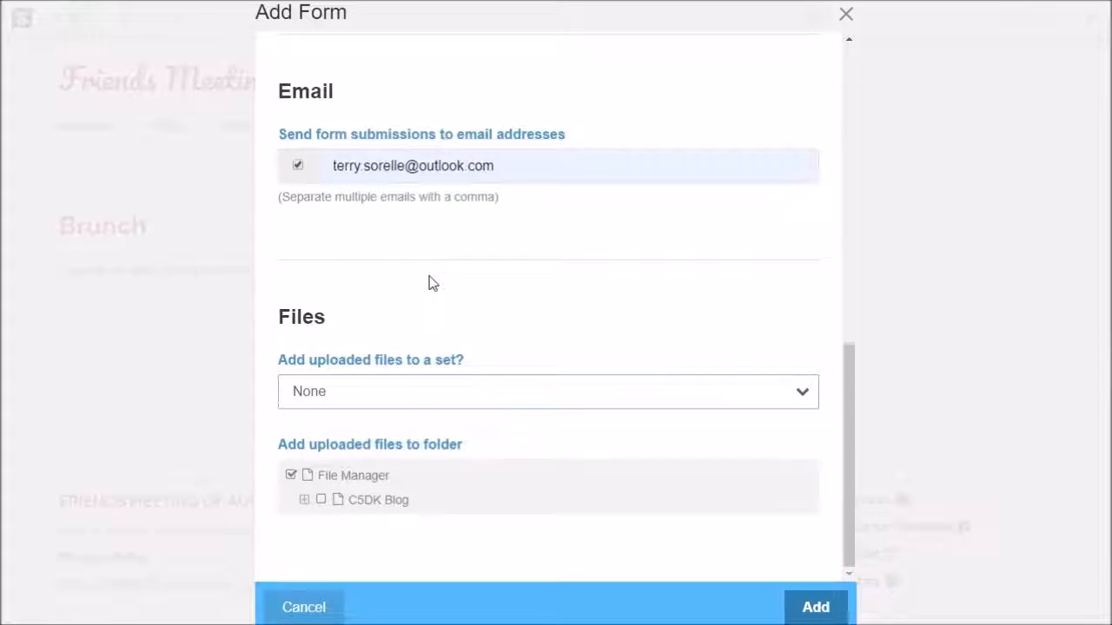
{"action": "scroll", "coordinate": [430, 283], "scroll_direction": "up", "scroll_amount": 2}
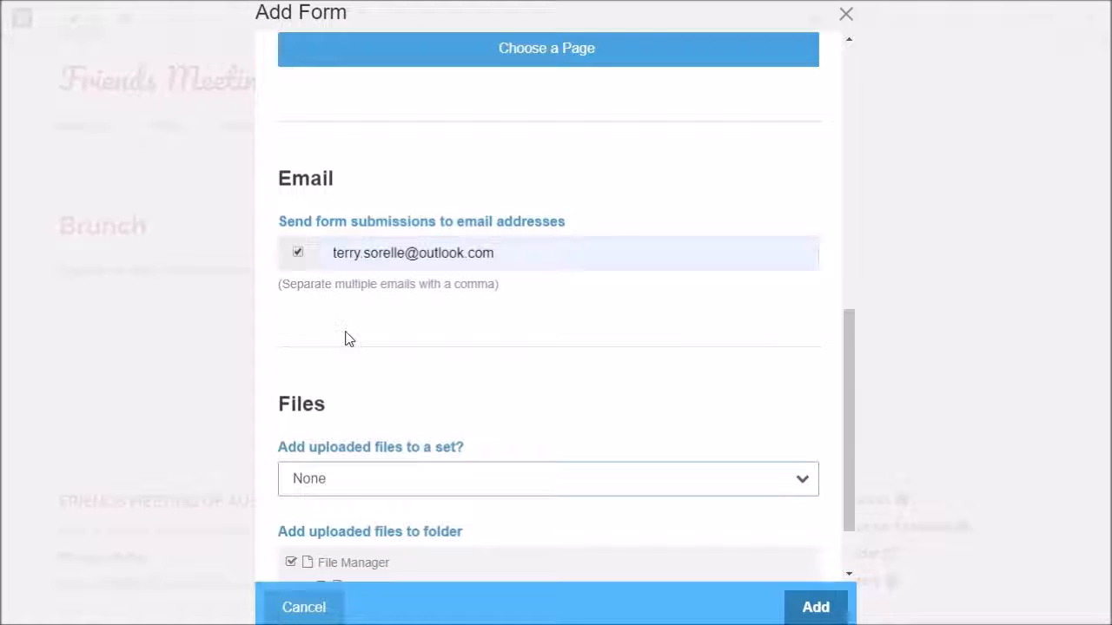
{"action": "scroll", "coordinate": [364, 338], "scroll_direction": "down", "scroll_amount": 2}
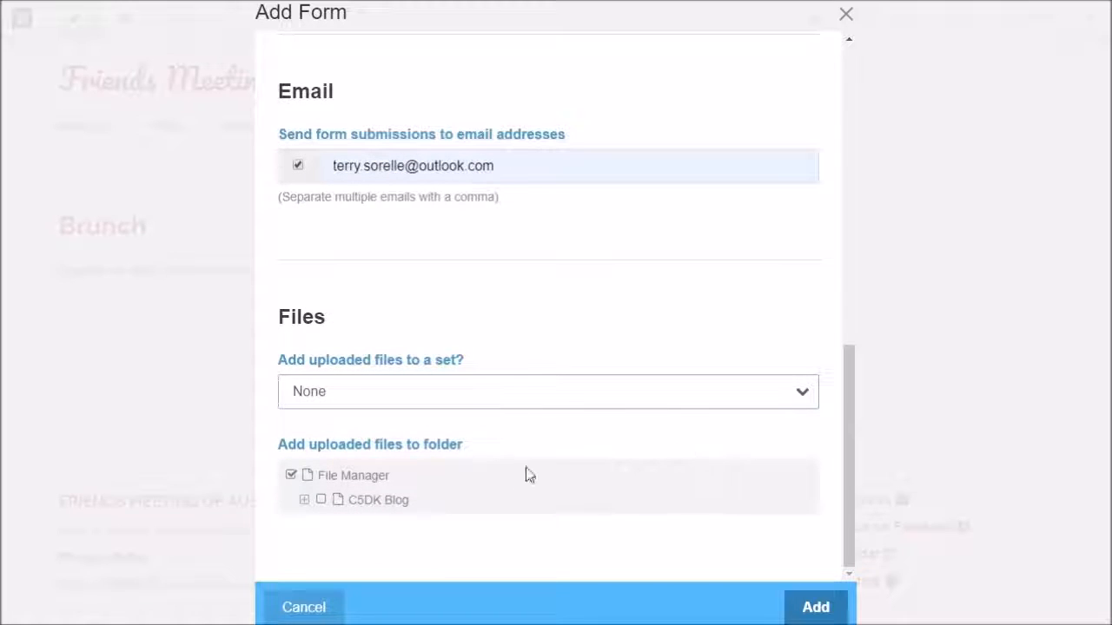
{"action": "scroll", "coordinate": [582, 322], "scroll_direction": "up", "scroll_amount": 2}
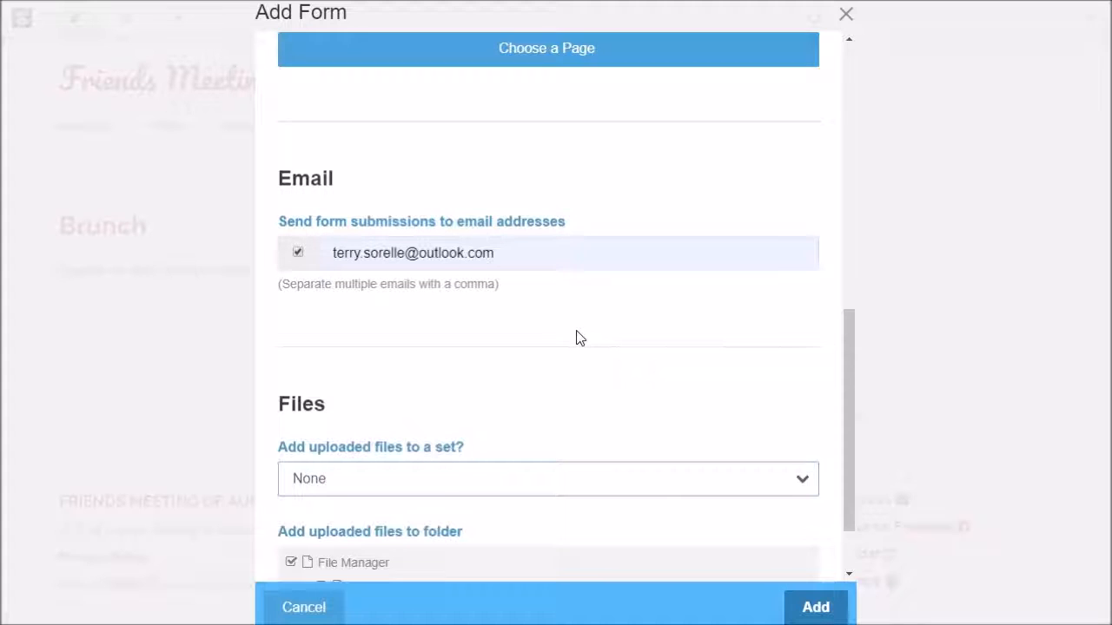
{"action": "scroll", "coordinate": [578, 335], "scroll_direction": "down", "scroll_amount": 2}
{"action": "scroll", "coordinate": [579, 335], "scroll_direction": "up", "scroll_amount": 2}
{"action": "scroll", "coordinate": [580, 339], "scroll_direction": "down", "scroll_amount": 2}
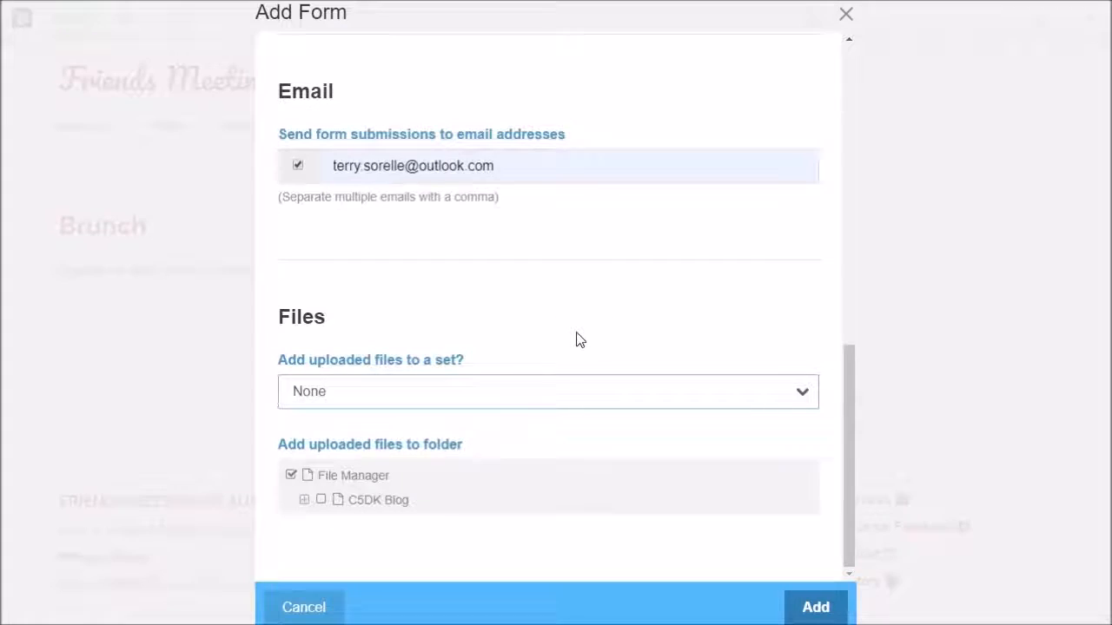
{"action": "scroll", "coordinate": [580, 339], "scroll_direction": "up", "scroll_amount": 5}
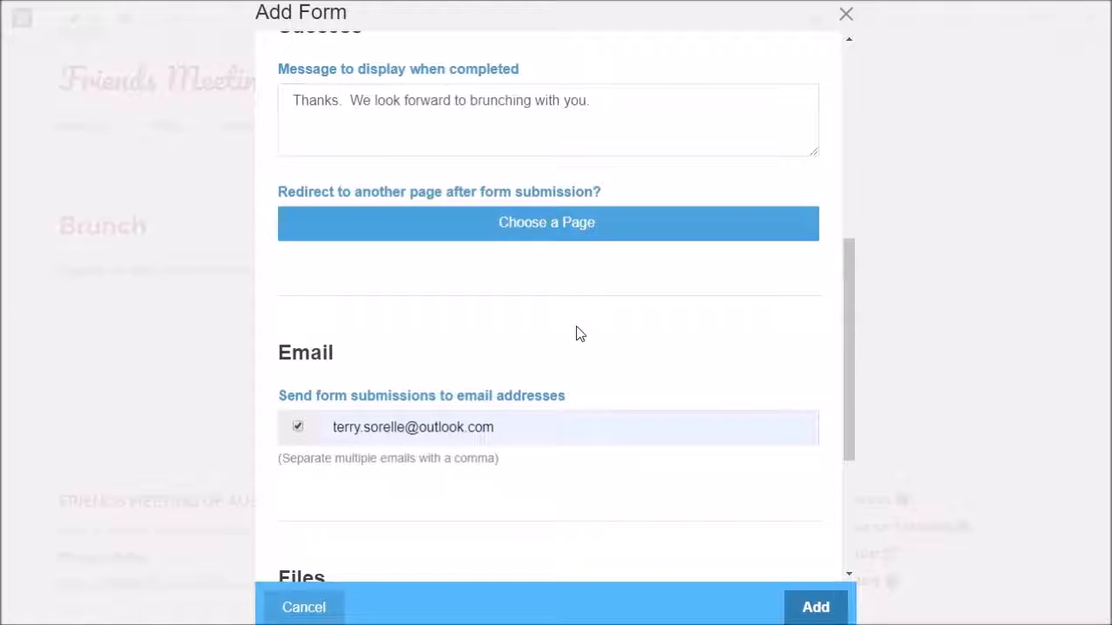
{"action": "scroll", "coordinate": [579, 321], "scroll_direction": "up", "scroll_amount": 7}
{"action": "scroll", "coordinate": [573, 258], "scroll_direction": "up", "scroll_amount": 3}
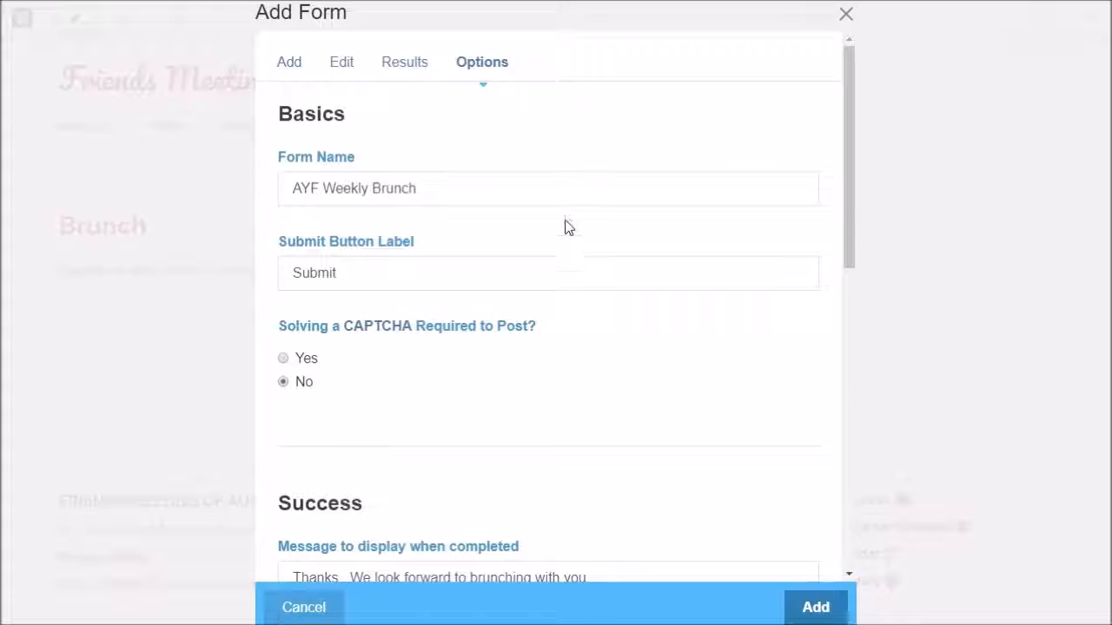
Keep 'Store submitted results of form' checked on the Results tab, then return to the field list
{"action": "left_click", "coordinate": [412, 70]}
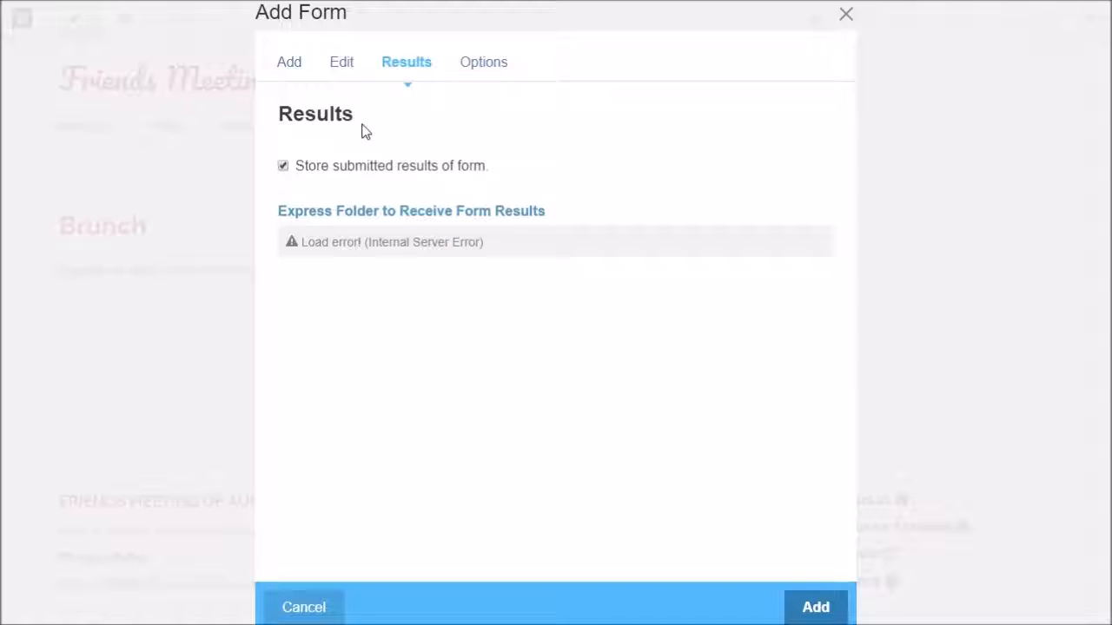
{"action": "left_click", "coordinate": [283, 167]}
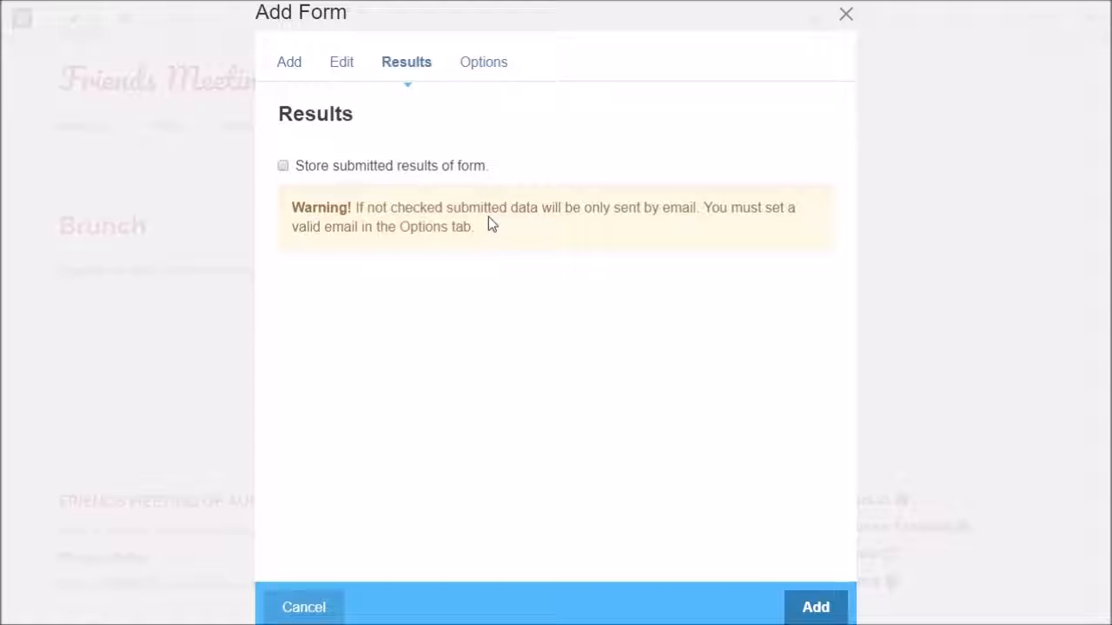
{"action": "left_click", "coordinate": [283, 166]}
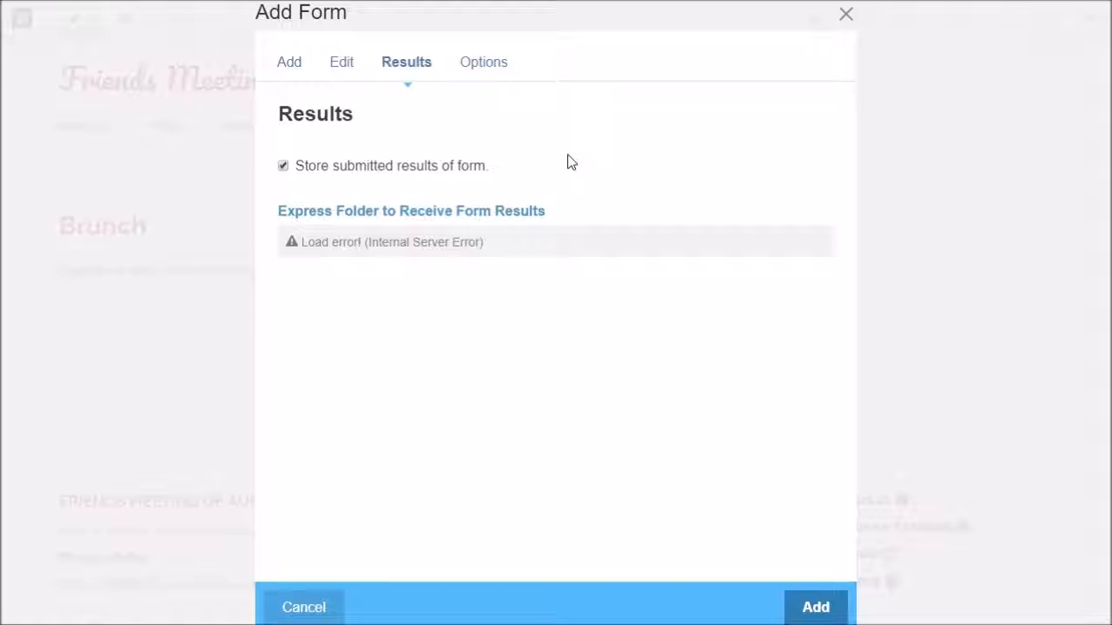
{"action": "left_click", "coordinate": [343, 68]}
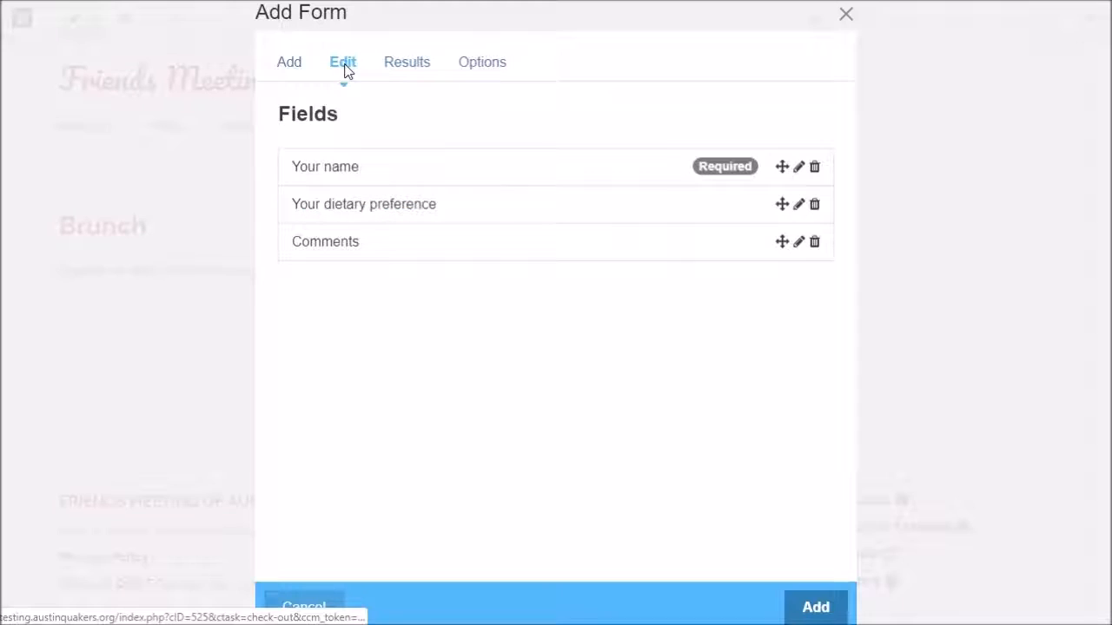
Save the registration form onto the Brunch page
{"action": "left_click", "coordinate": [290, 67]}
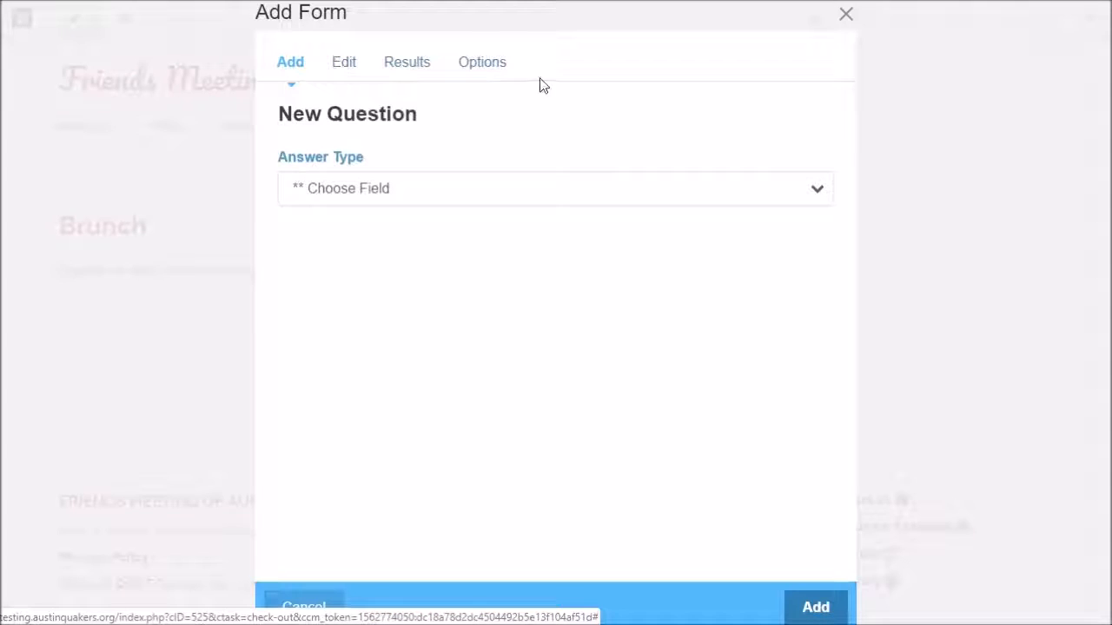
{"action": "left_click", "coordinate": [821, 608]}
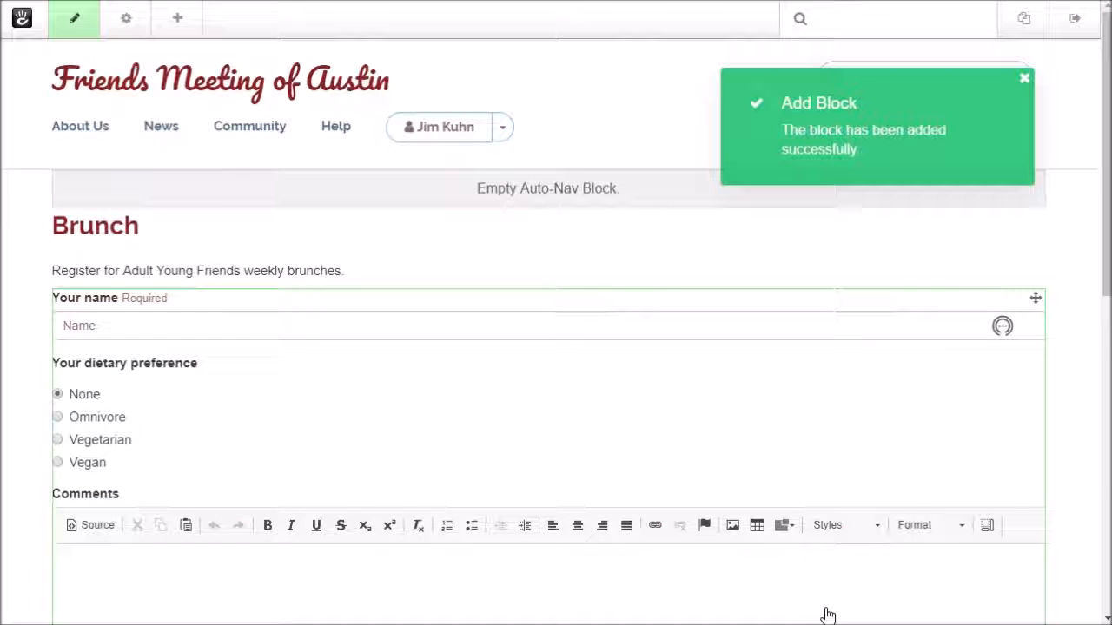
{"action": "scroll", "coordinate": [360, 390], "scroll_direction": "down", "scroll_amount": 3}
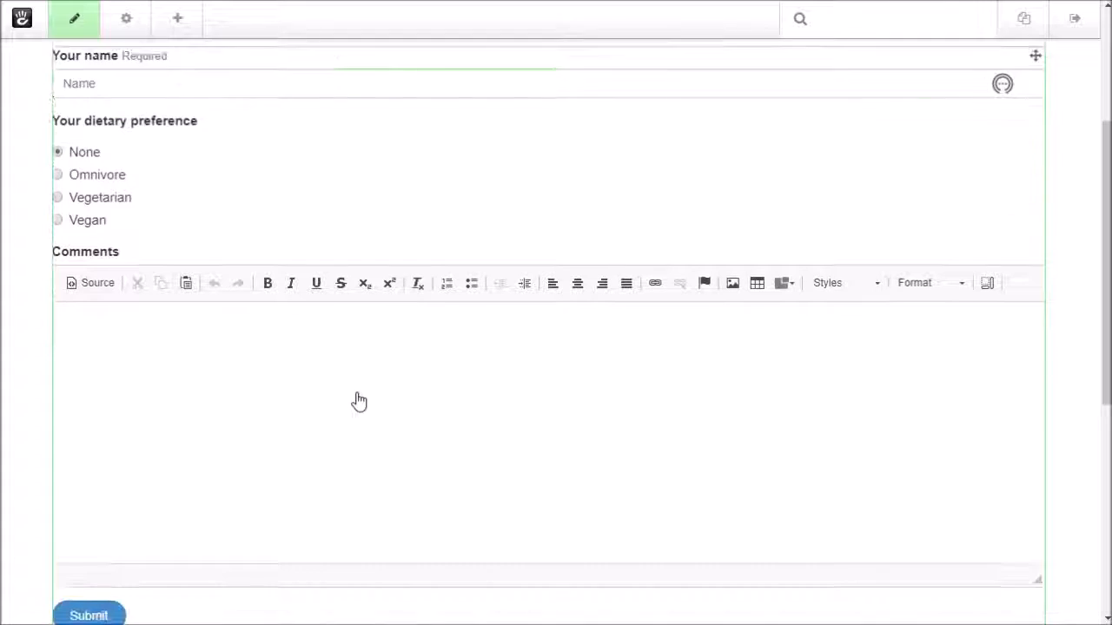
{"action": "scroll", "coordinate": [358, 402], "scroll_direction": "up", "scroll_amount": 1}
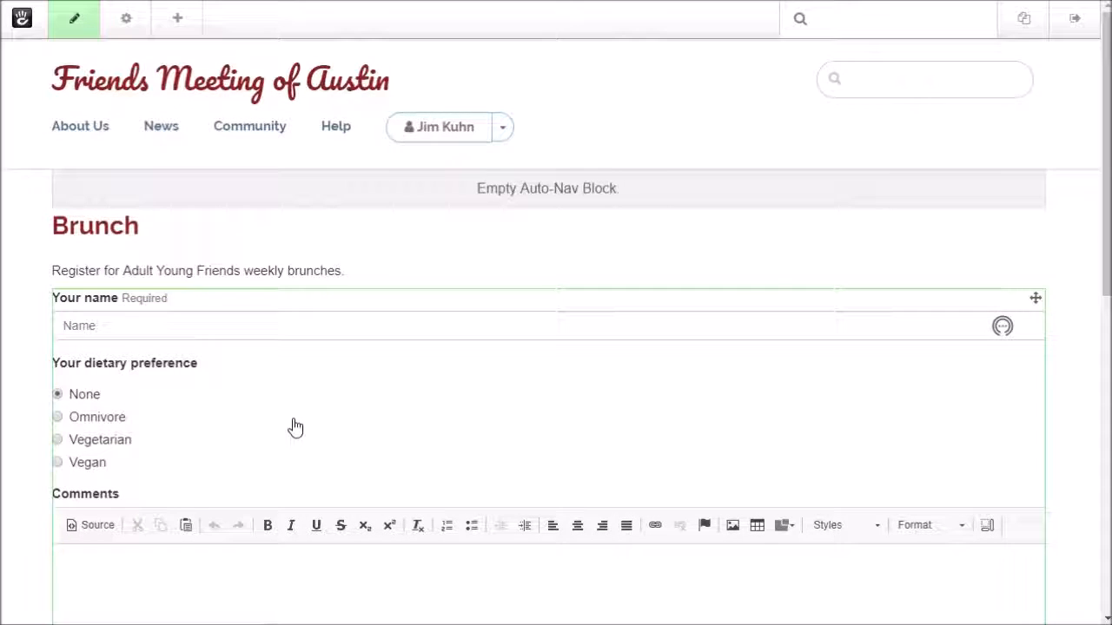
{"action": "scroll", "coordinate": [294, 428], "scroll_direction": "down", "scroll_amount": 4}
{"action": "scroll", "coordinate": [291, 436], "scroll_direction": "up", "scroll_amount": 4}
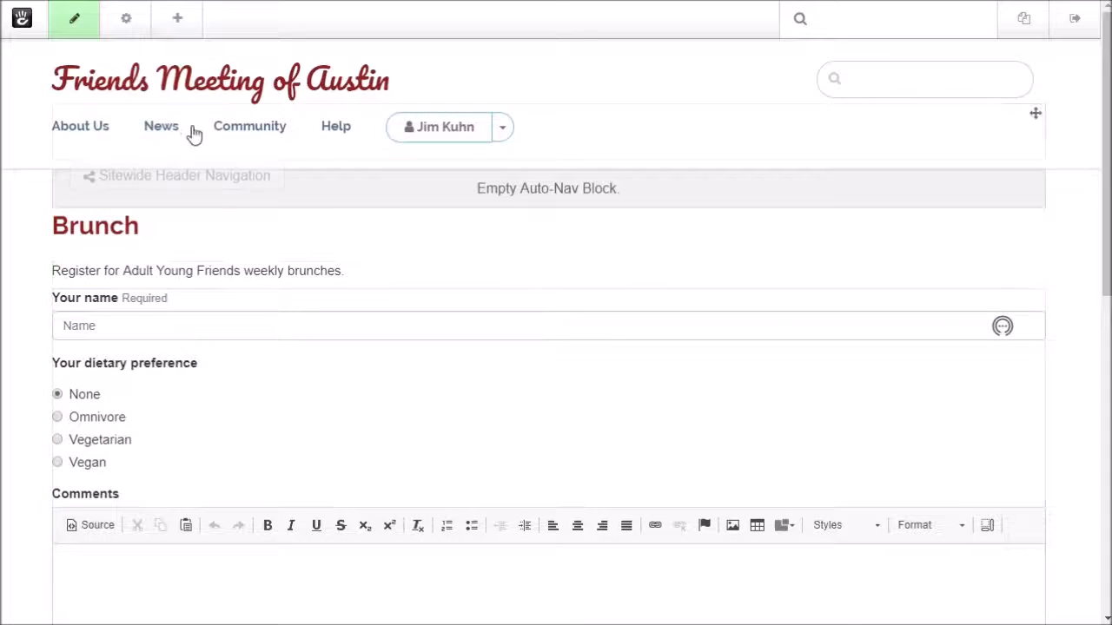
Publish the Brunch page from the page's publishing options
{"action": "left_click", "coordinate": [74, 28]}
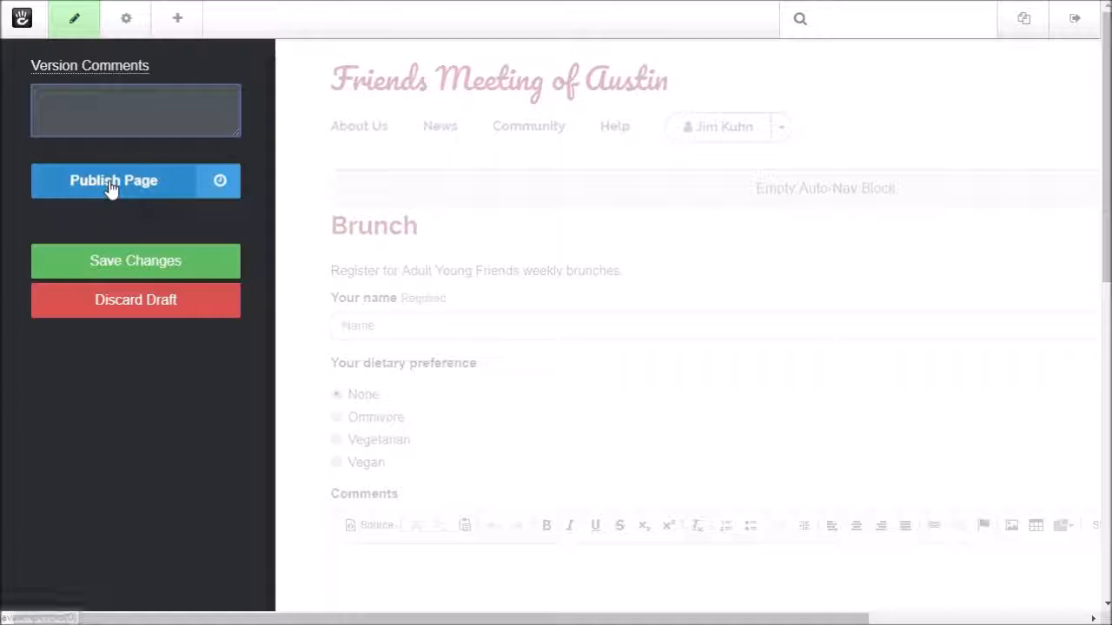
{"action": "left_click", "coordinate": [111, 189]}
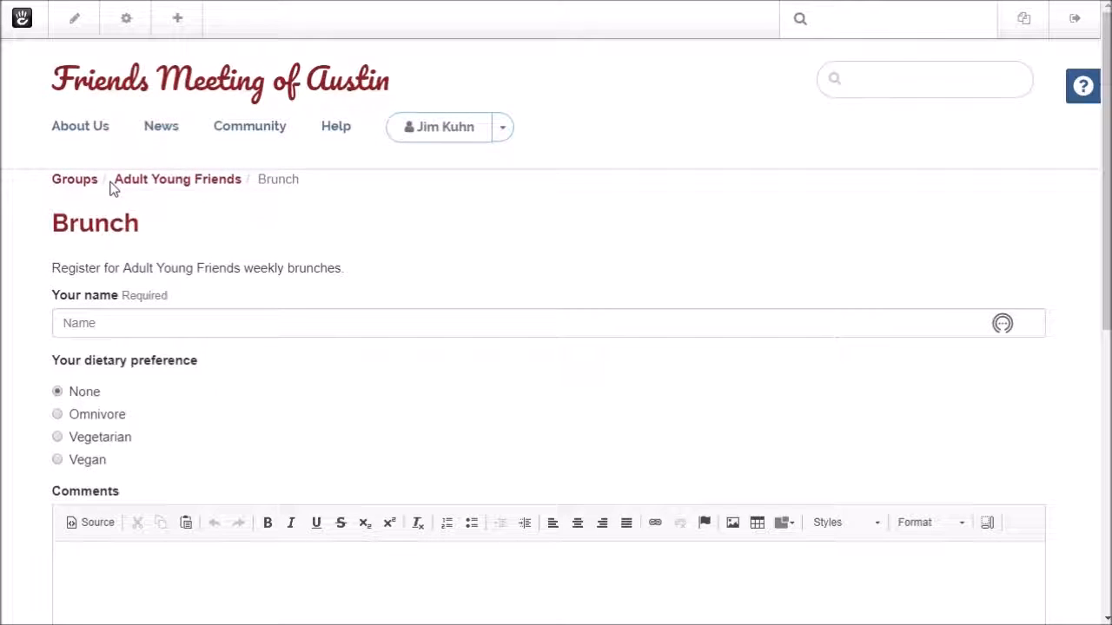
{"action": "scroll", "coordinate": [134, 231], "scroll_direction": "down", "scroll_amount": 3}
{"action": "scroll", "coordinate": [136, 233], "scroll_direction": "up", "scroll_amount": 1}
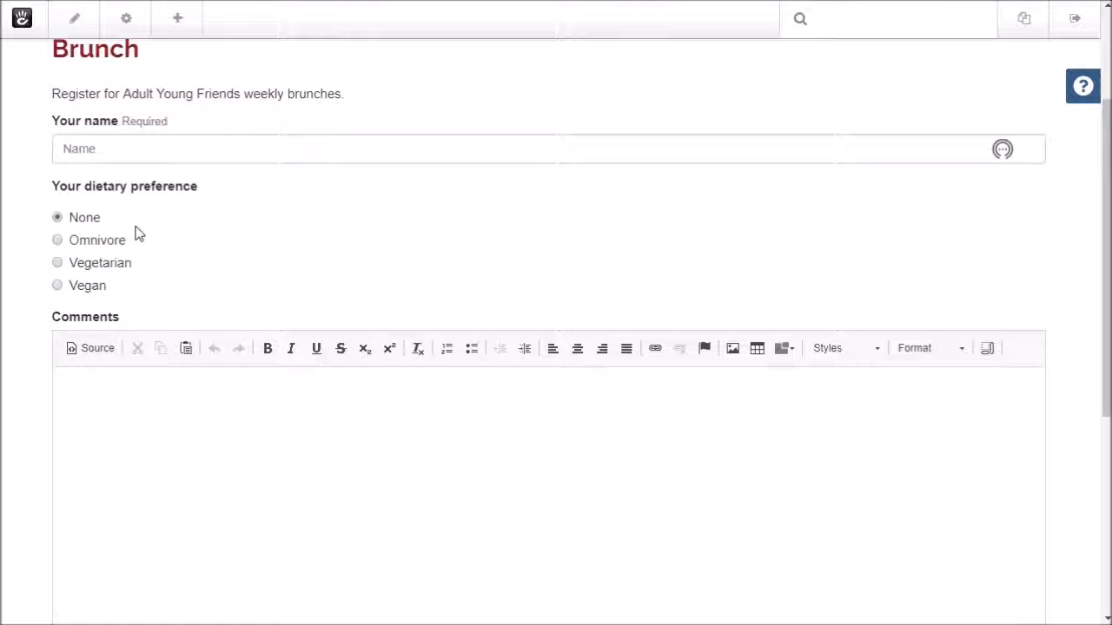
Enter a test name, choose Omnivore, and comment 'I am looking forward to brunching with all of you'
{"action": "left_click", "coordinate": [118, 151]}
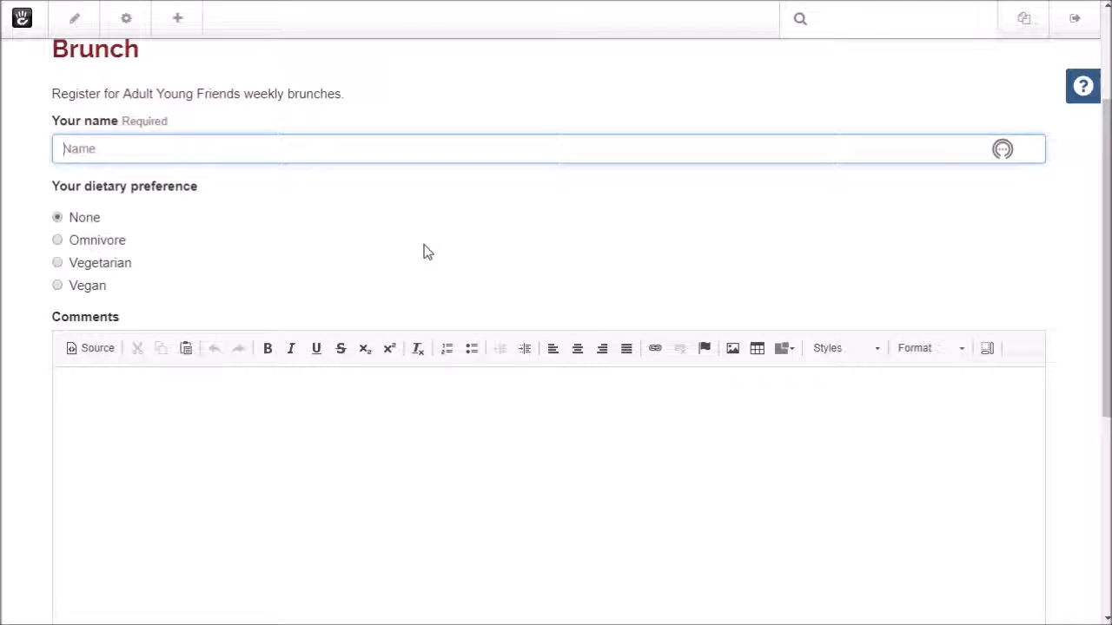
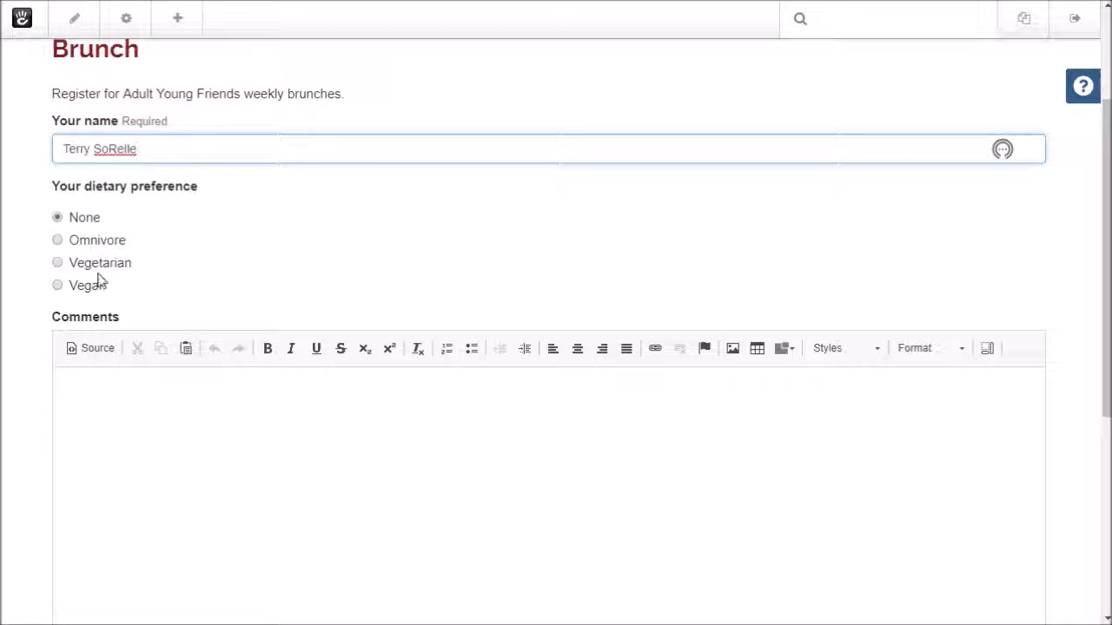
{"action": "left_click", "coordinate": [59, 243]}
{"action": "left_click", "coordinate": [219, 400]}
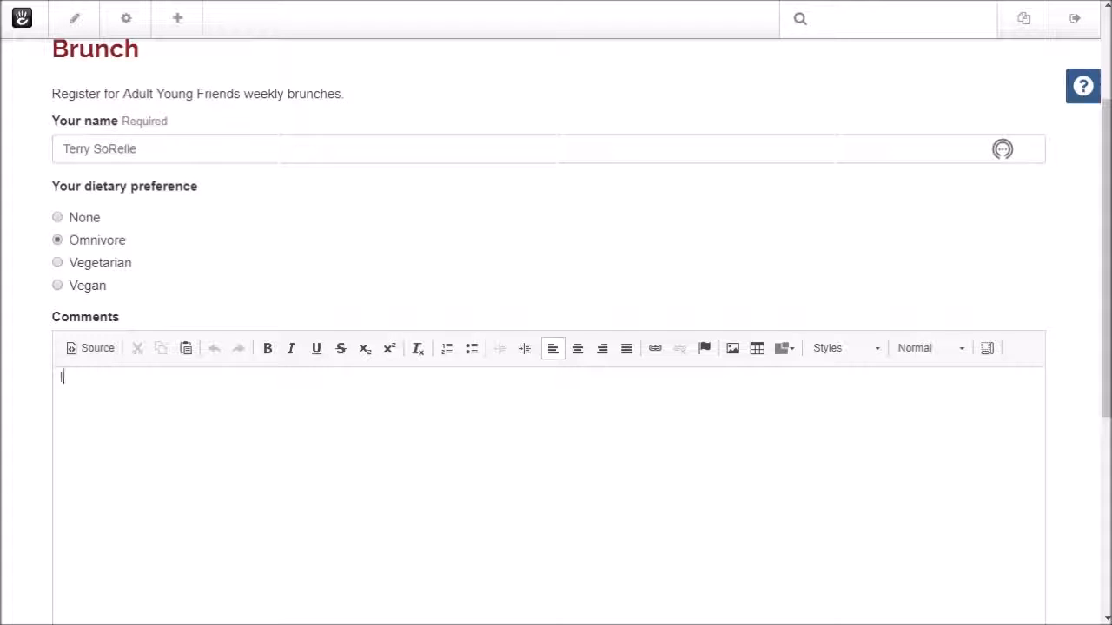
{"action": "type", "text": "I am looking forwa"}
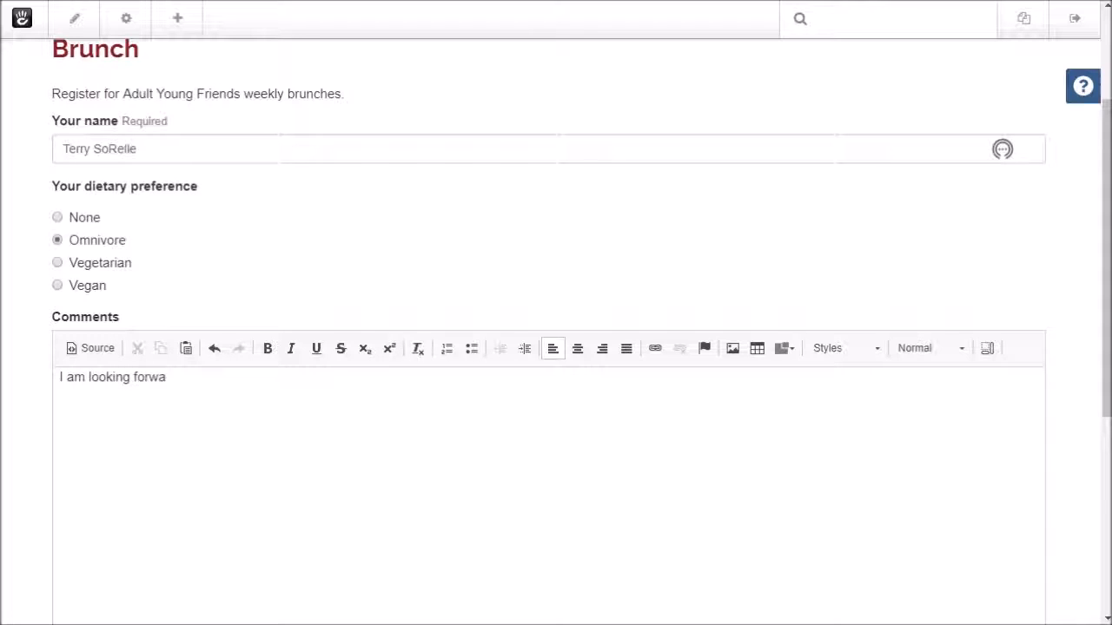
{"action": "type", "text": "rd to brunching with al"}
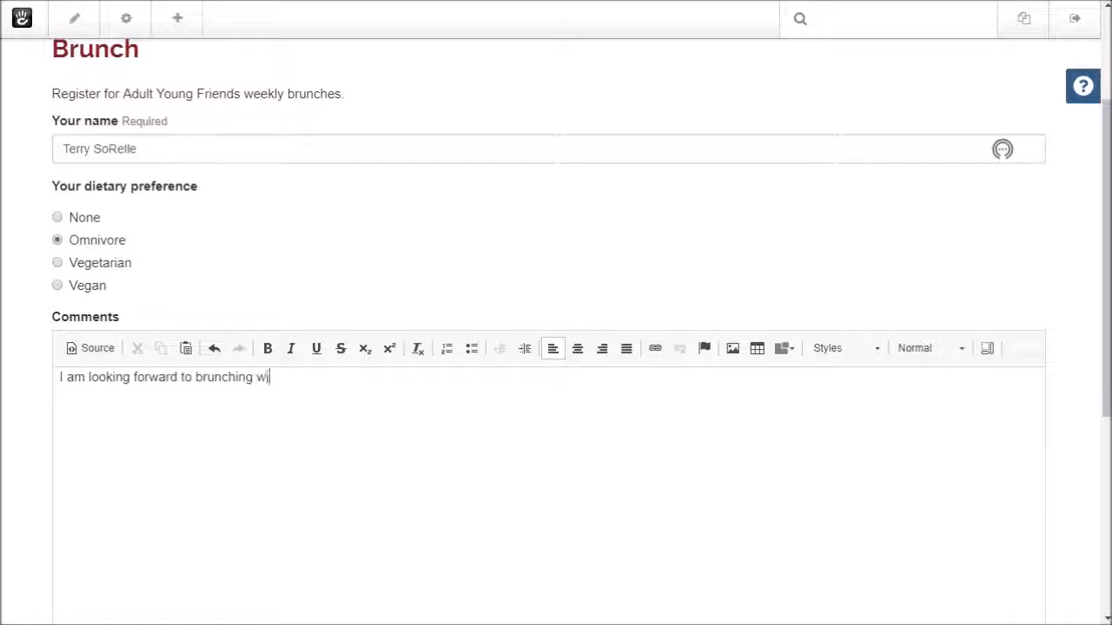
{"action": "type", "text": "l of you"}
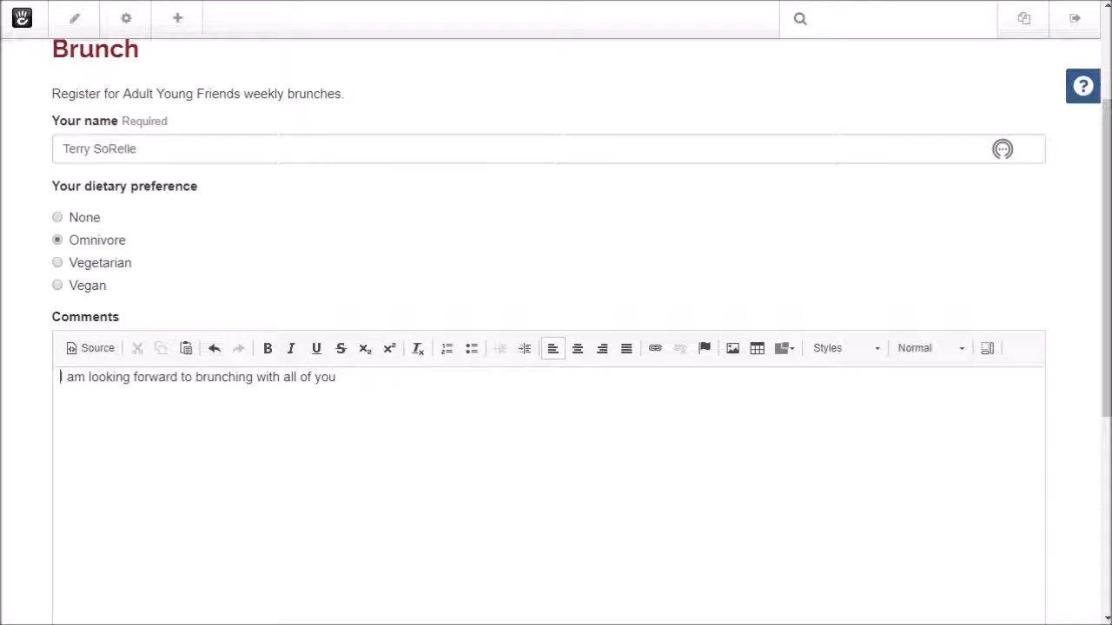
Add a bold Heading 2 'Wow!!' line above the comment and submit the registration
{"action": "key", "text": "Return"}
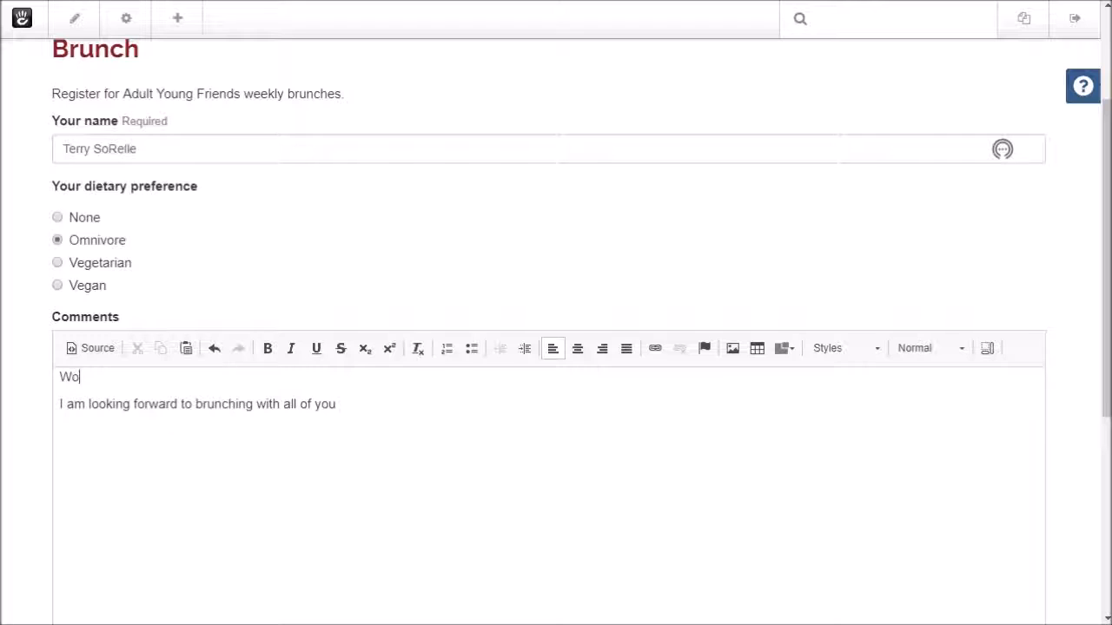
{"action": "type", "text": "!!"}
{"action": "key", "text": "shift+Home"}
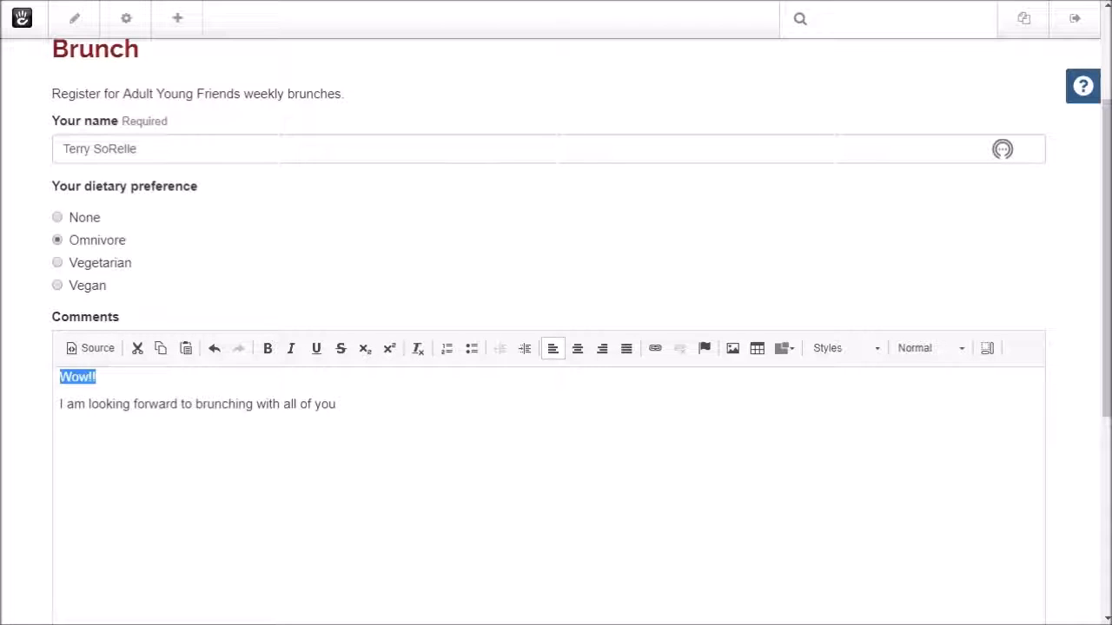
{"action": "key", "text": "ctrl+b"}
{"action": "left_click", "coordinate": [834, 357]}
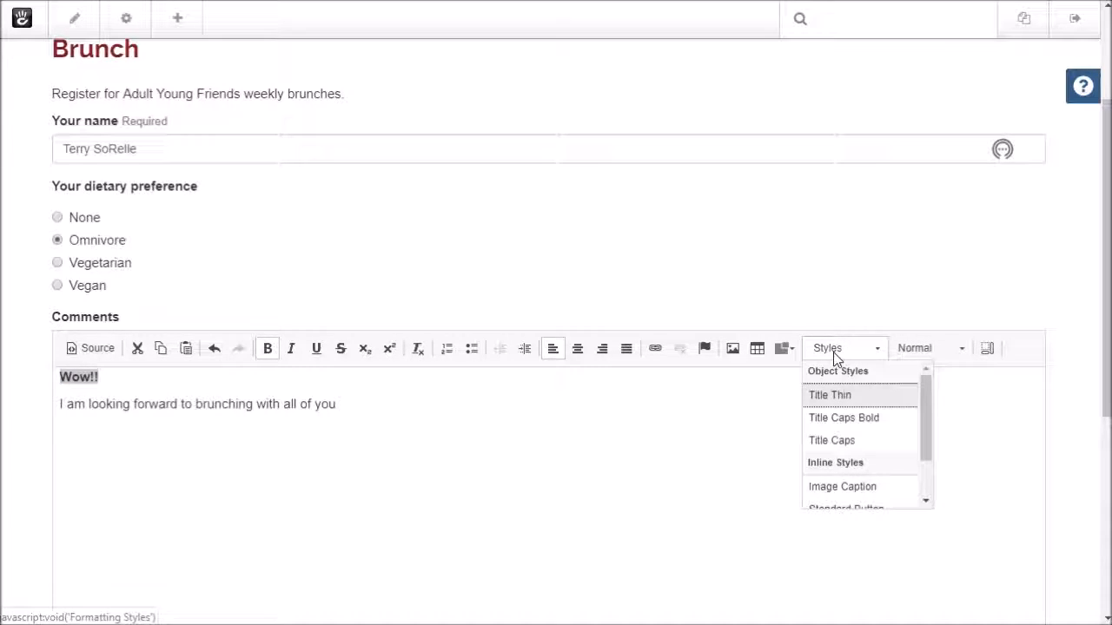
{"action": "left_click", "coordinate": [914, 352]}
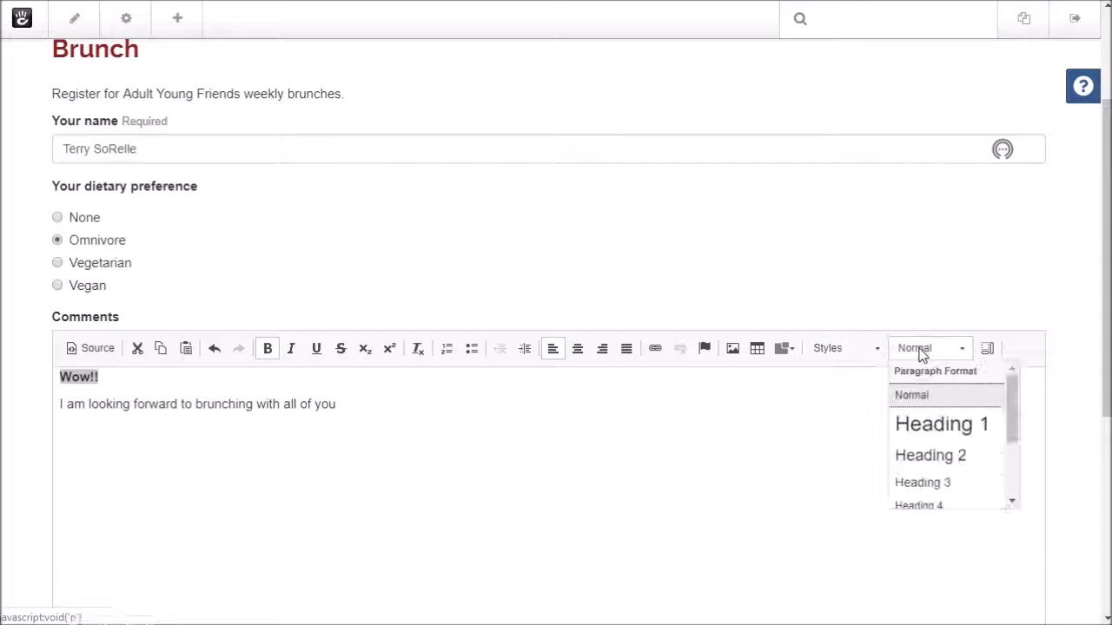
{"action": "left_click", "coordinate": [939, 455]}
{"action": "left_click", "coordinate": [542, 471]}
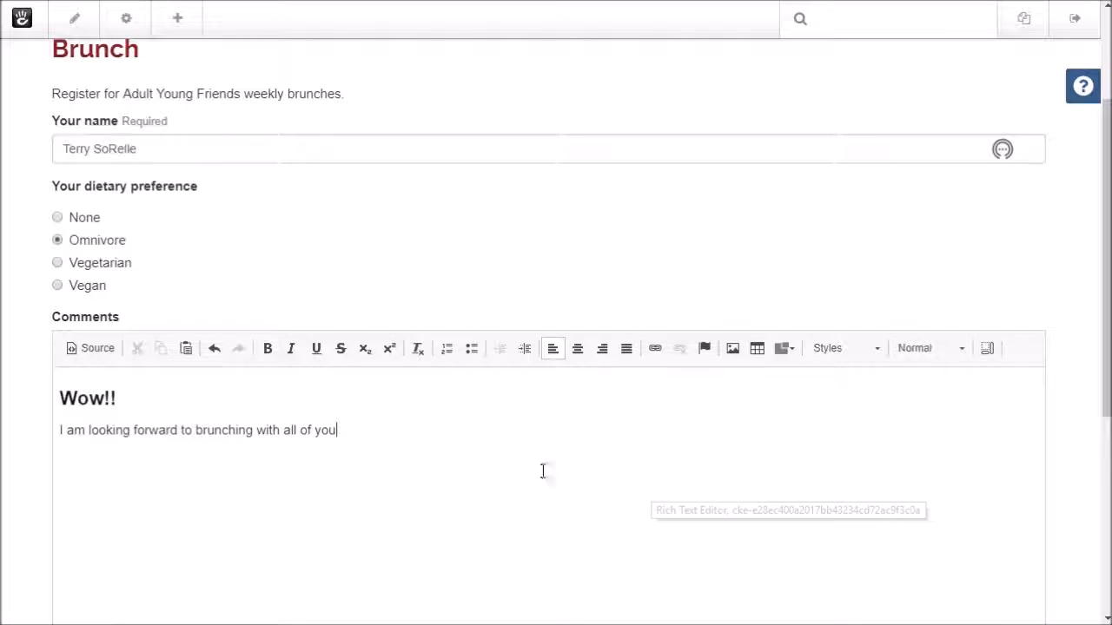
{"action": "scroll", "coordinate": [479, 272], "scroll_direction": "down", "scroll_amount": 5}
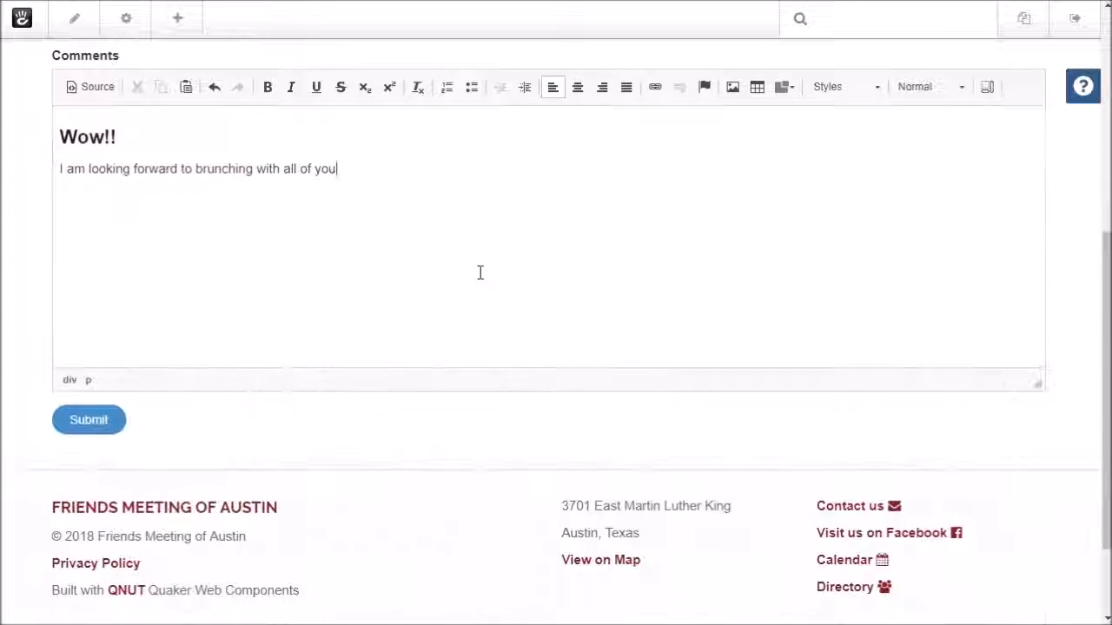
{"action": "left_click", "coordinate": [88, 344]}
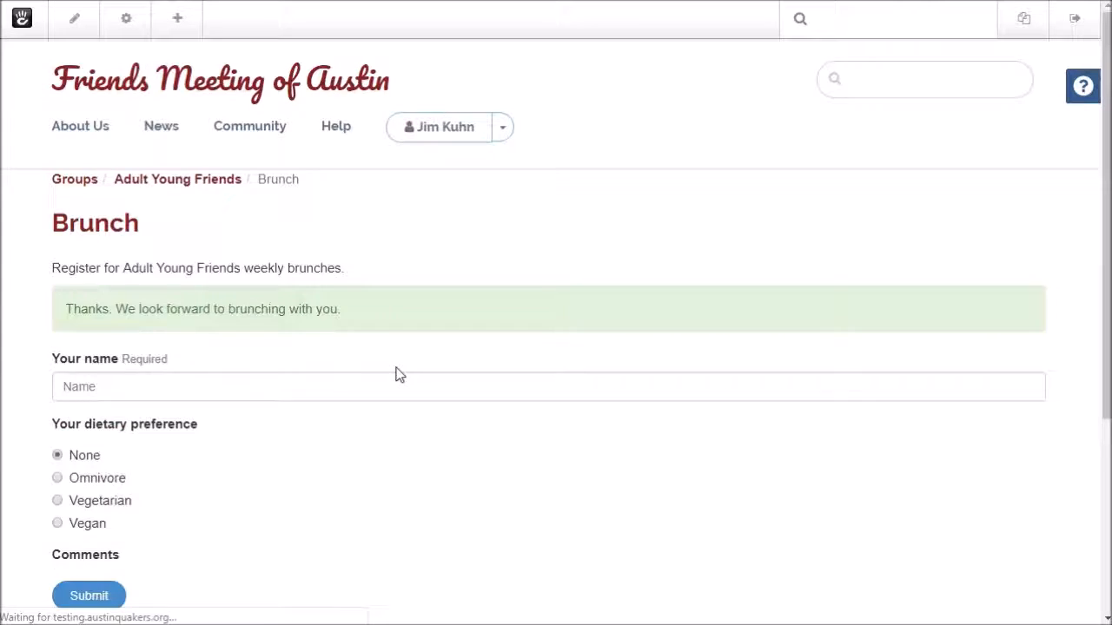
Scroll the Brunch page to check the 'Thanks. We look forward to brunching with you.' message
{"action": "scroll", "coordinate": [355, 316], "scroll_direction": "up", "scroll_amount": 3}
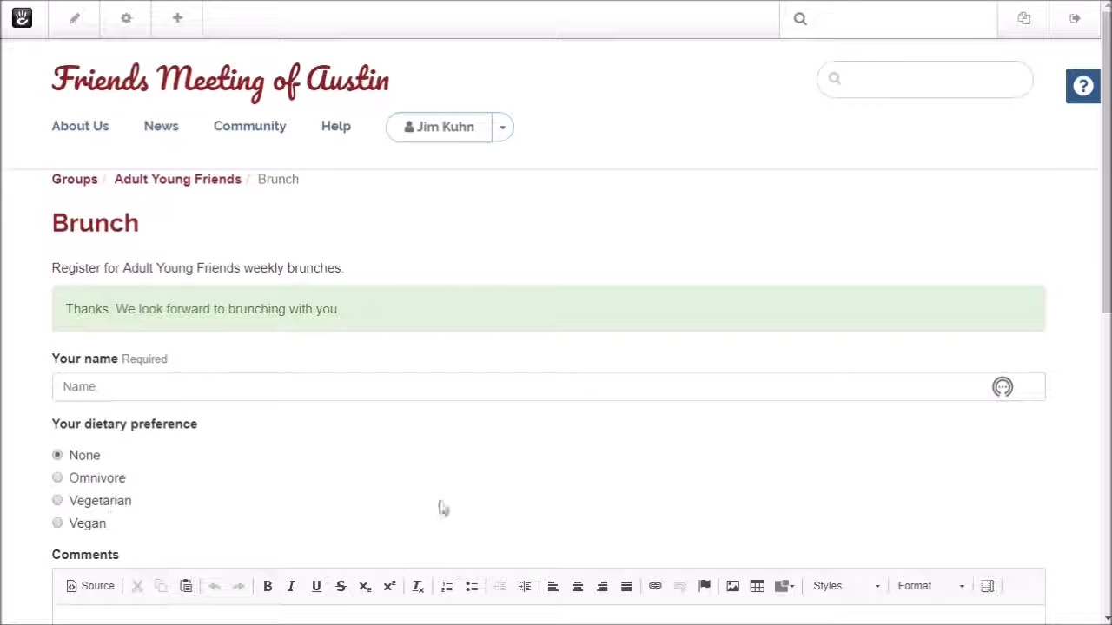
{"action": "scroll", "coordinate": [441, 449], "scroll_direction": "down", "scroll_amount": 5}
{"action": "scroll", "coordinate": [440, 445], "scroll_direction": "up", "scroll_amount": 5}
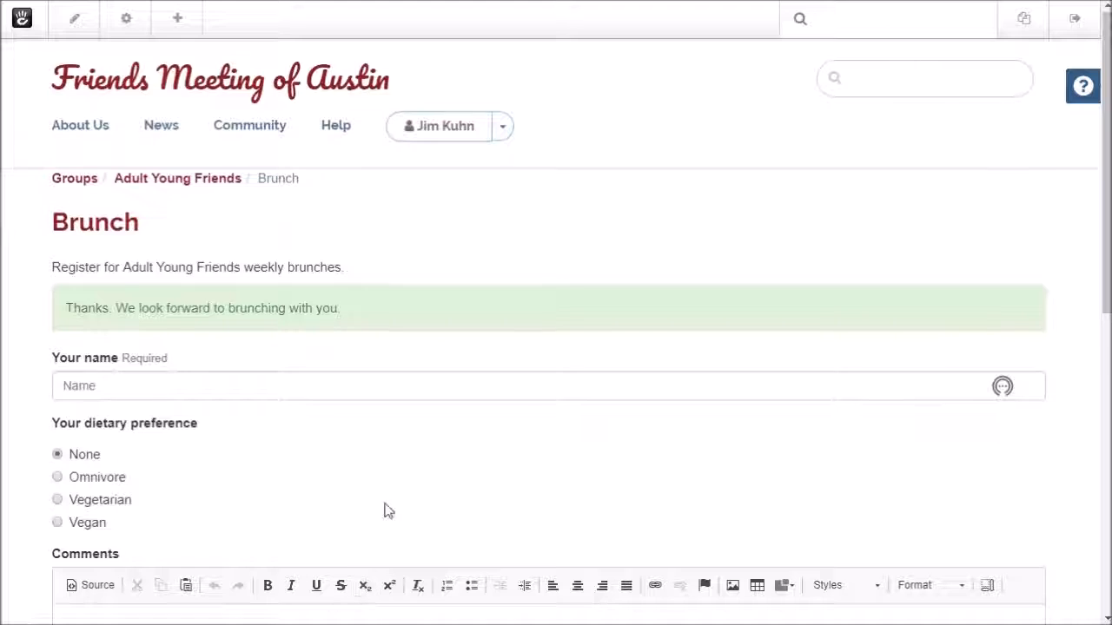
{"action": "scroll", "coordinate": [388, 511], "scroll_direction": "down", "scroll_amount": 3}
{"action": "scroll", "coordinate": [385, 504], "scroll_direction": "down", "scroll_amount": 1}
{"action": "scroll", "coordinate": [384, 507], "scroll_direction": "up", "scroll_amount": 4}
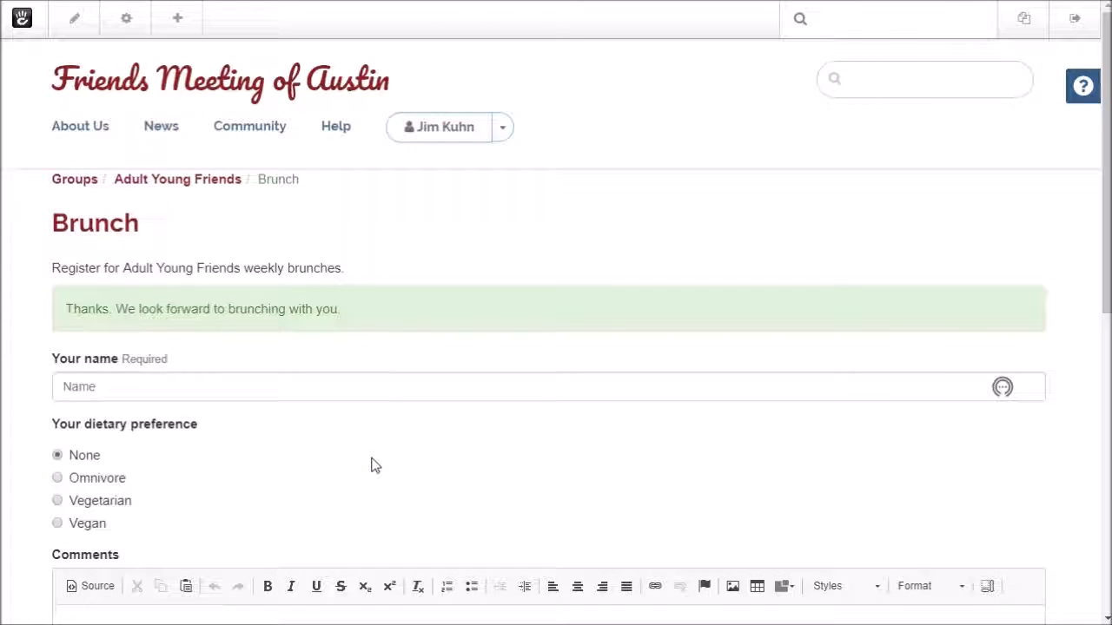
{"action": "mouse_move", "coordinate": [292, 266]}
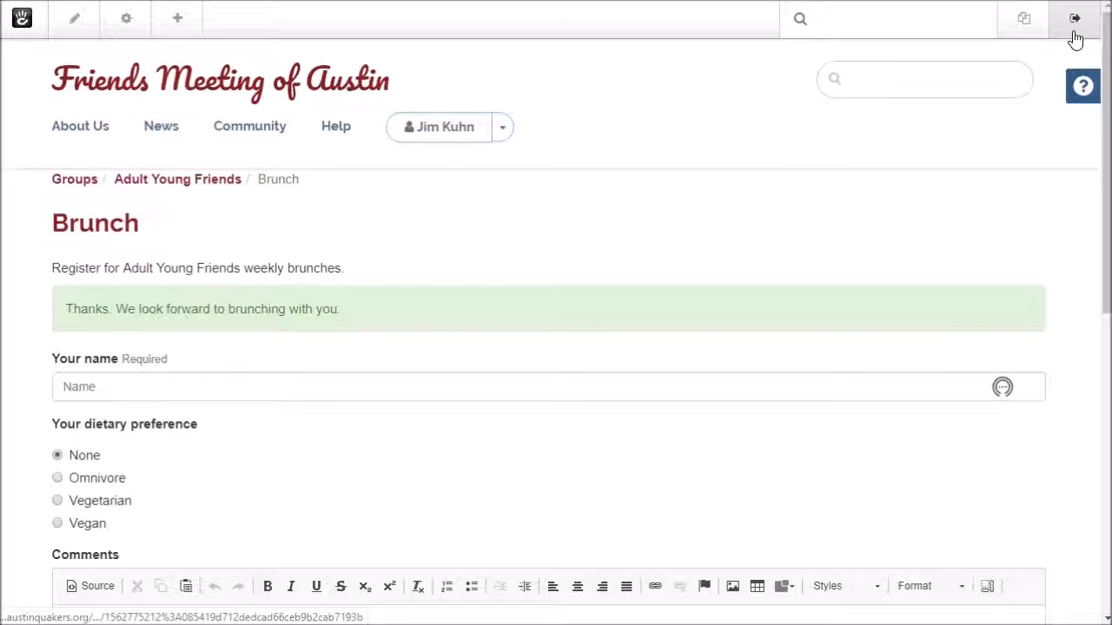
Search the dashboard for 'reports' and go to the Form Results report
{"action": "left_click", "coordinate": [916, 80]}
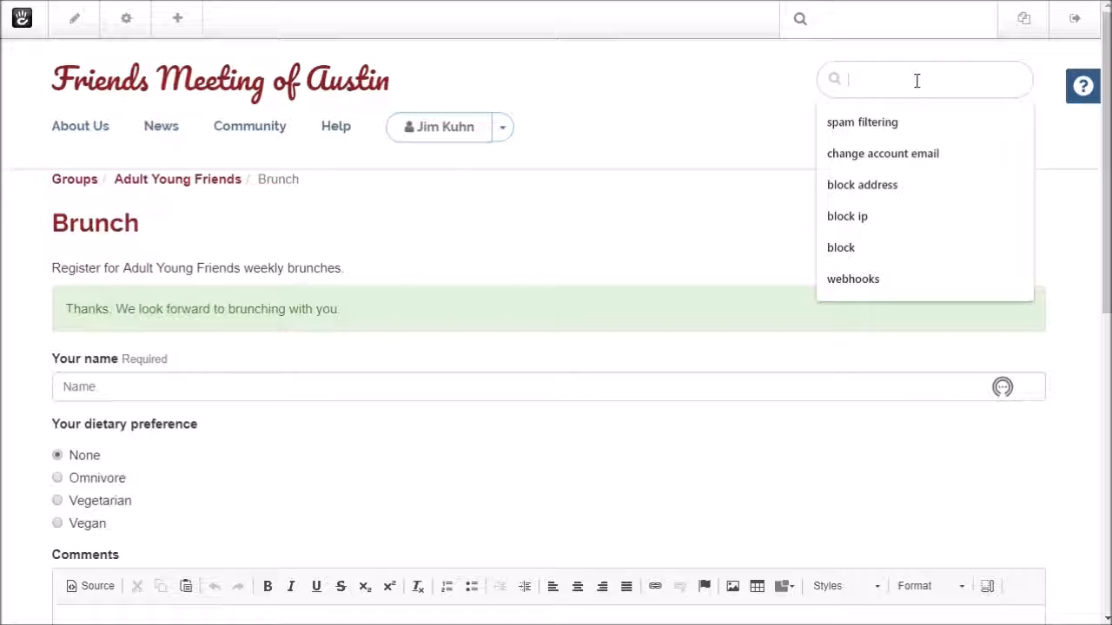
{"action": "left_click", "coordinate": [847, 15]}
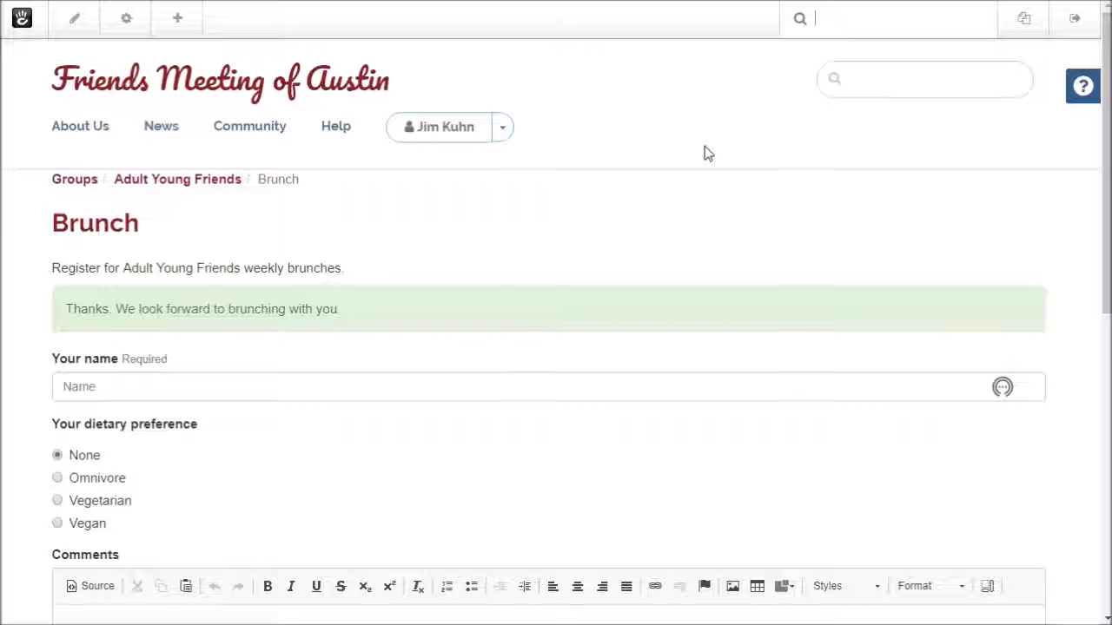
{"action": "type", "text": "reports"}
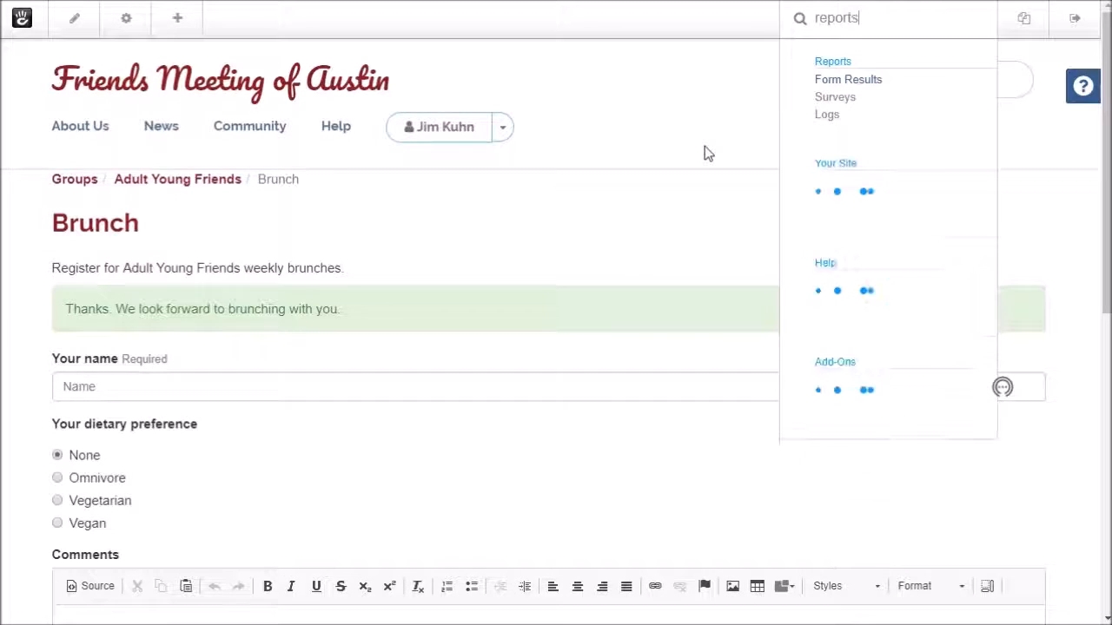
{"action": "left_click", "coordinate": [855, 83]}
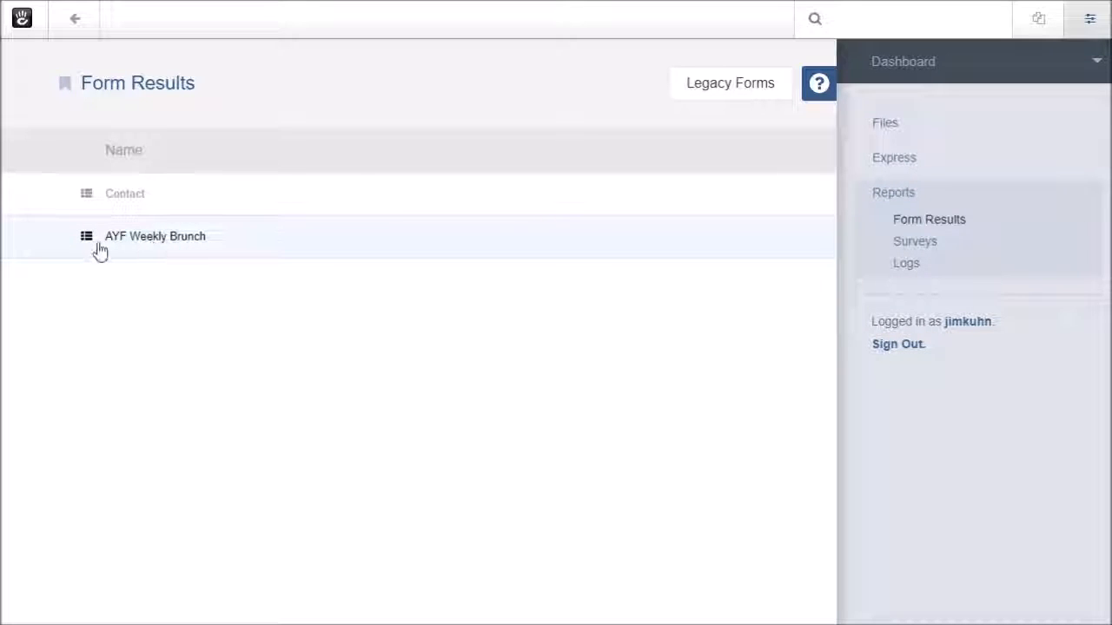
Open the AYF Weekly Brunch results and view the Omnivore test entry's details
{"action": "left_click", "coordinate": [199, 244]}
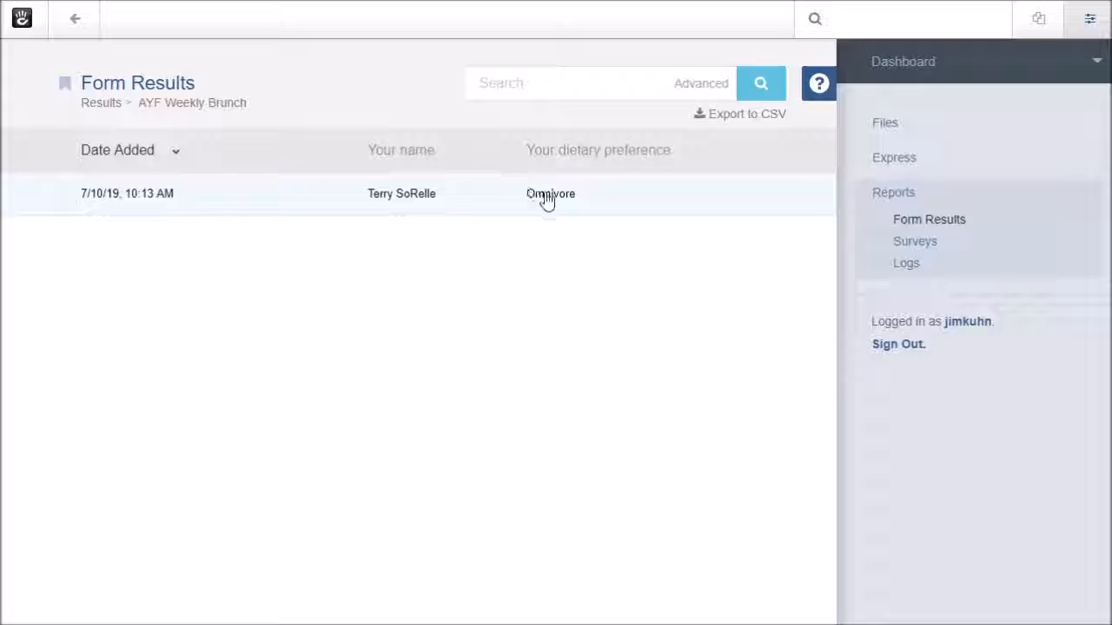
{"action": "left_click", "coordinate": [477, 203]}
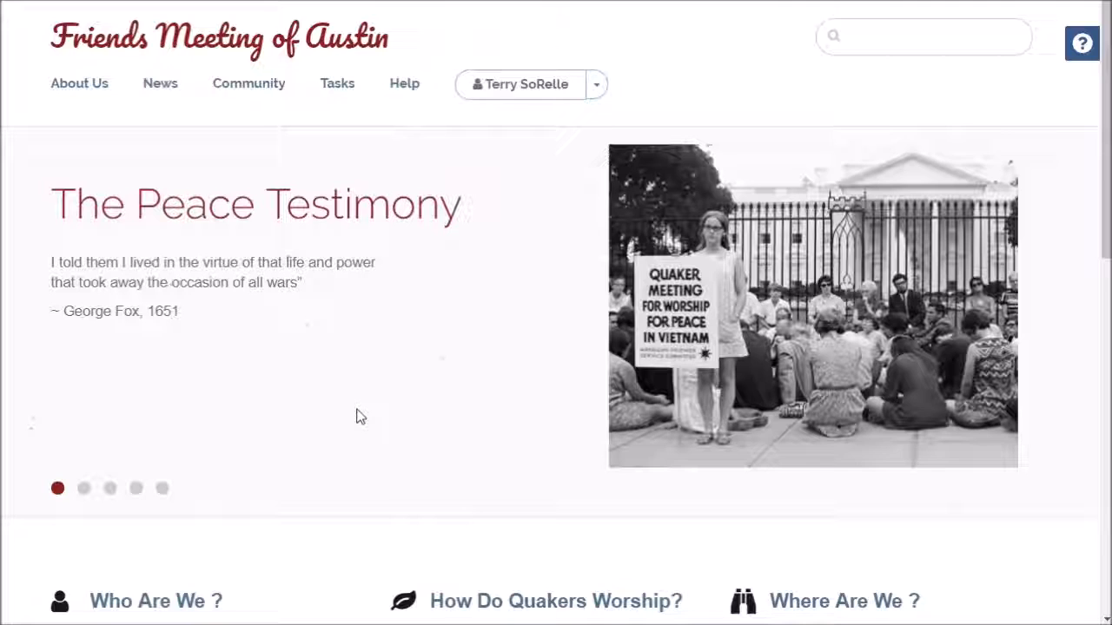
Go to the Web Support contact page via Help > Support in the site navigation
{"action": "mouse_move", "coordinate": [359, 116]}
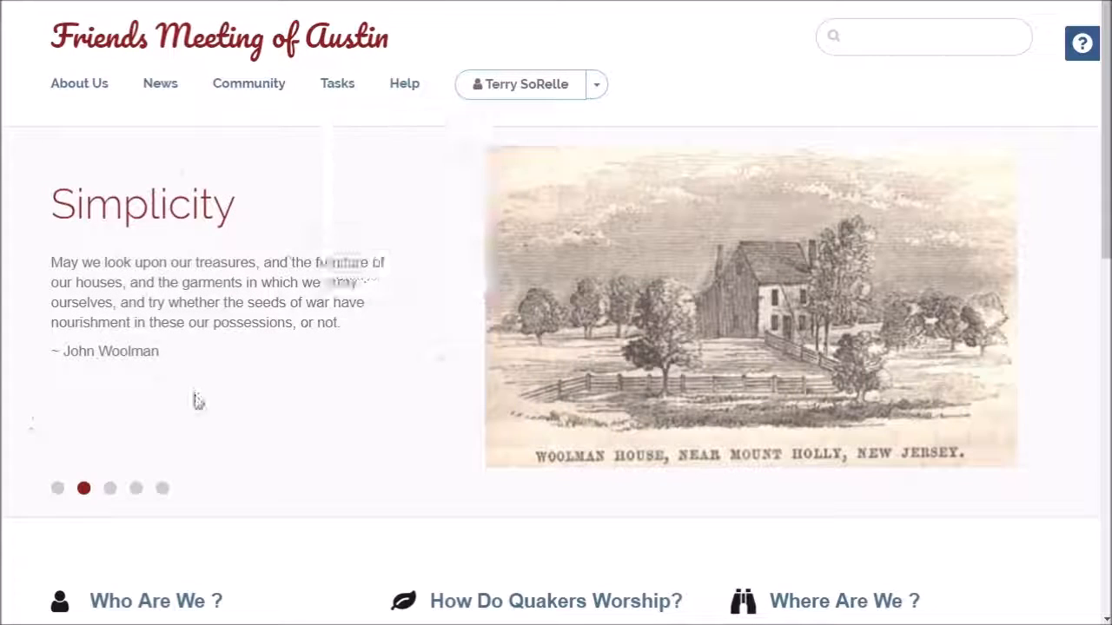
{"action": "mouse_move", "coordinate": [419, 90]}
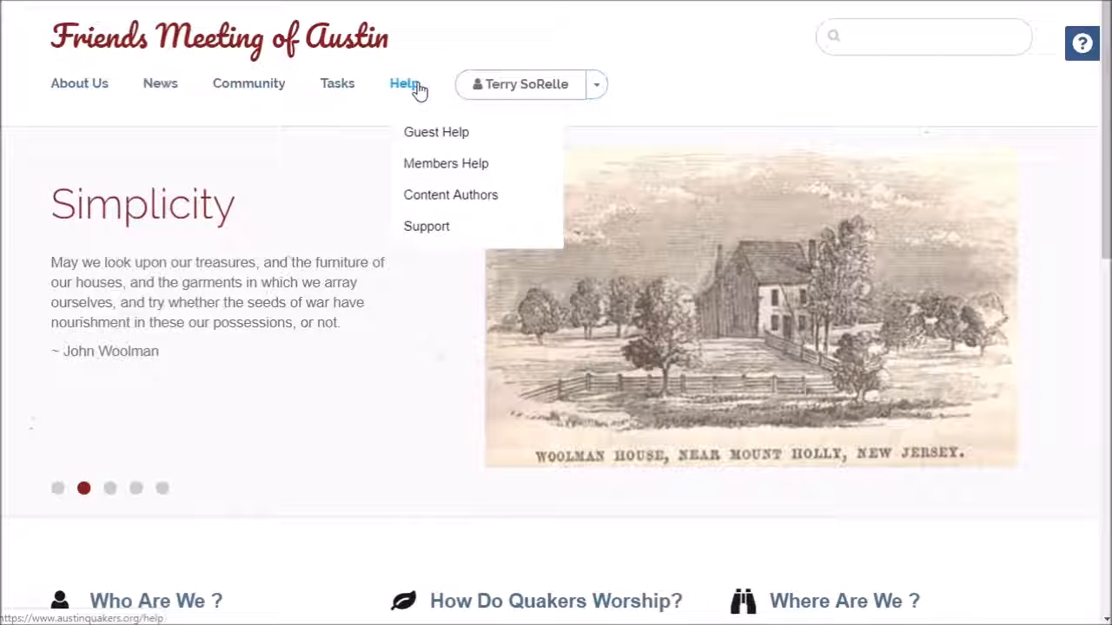
{"action": "left_click", "coordinate": [416, 228]}
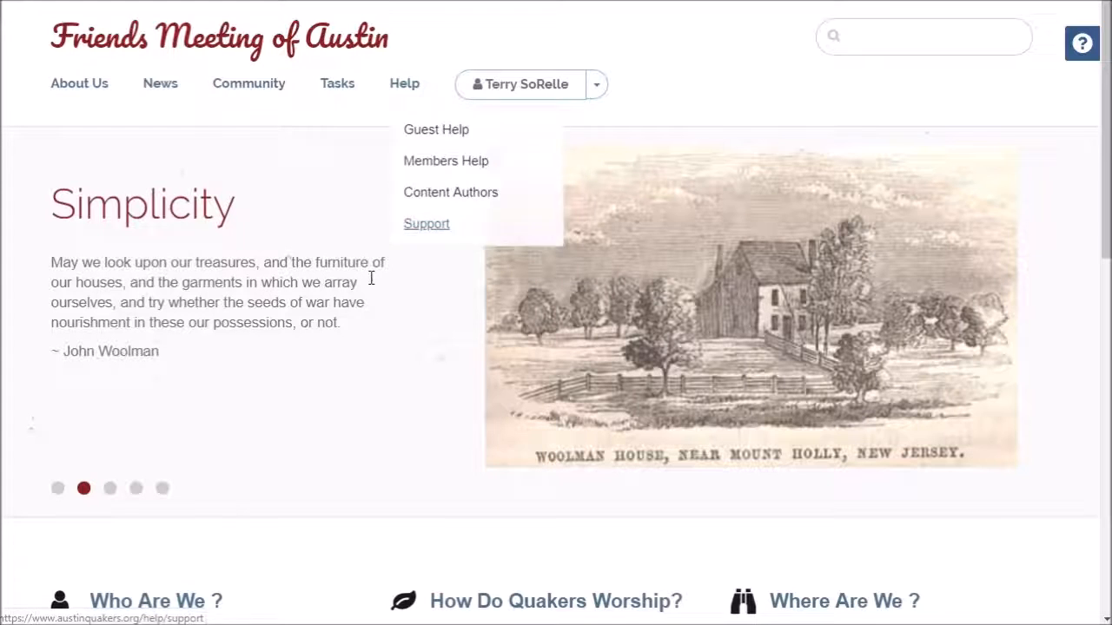